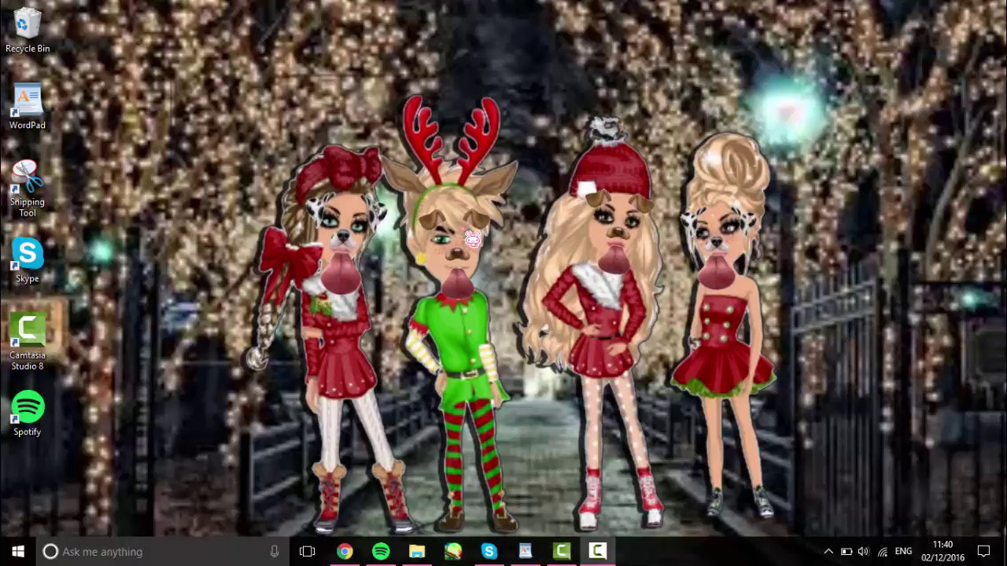
# Step: Return to the Cursors-4U holiday listing and go to its page 2
pyautogui.click(345, 551)
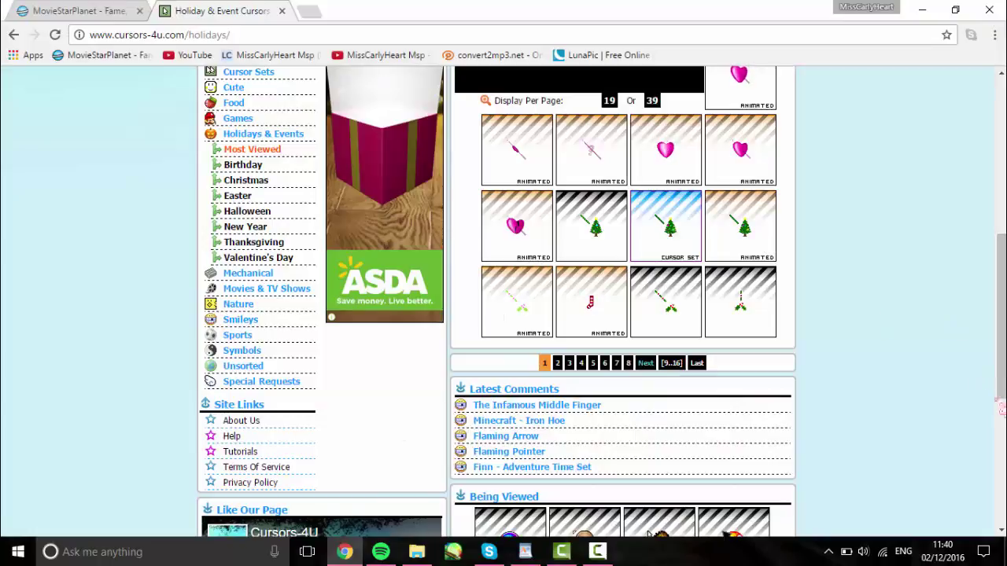
pyautogui.moveTo(1001, 394); pyautogui.dragTo(1001, 229)
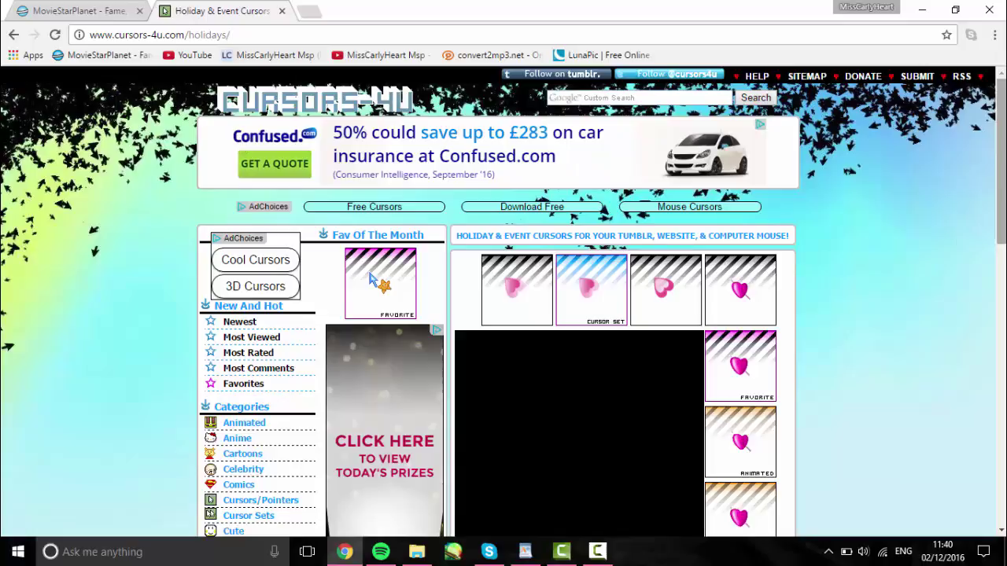
pyautogui.scroll(-1, 1000, 264)
pyautogui.scroll(-1, 1001, 266)
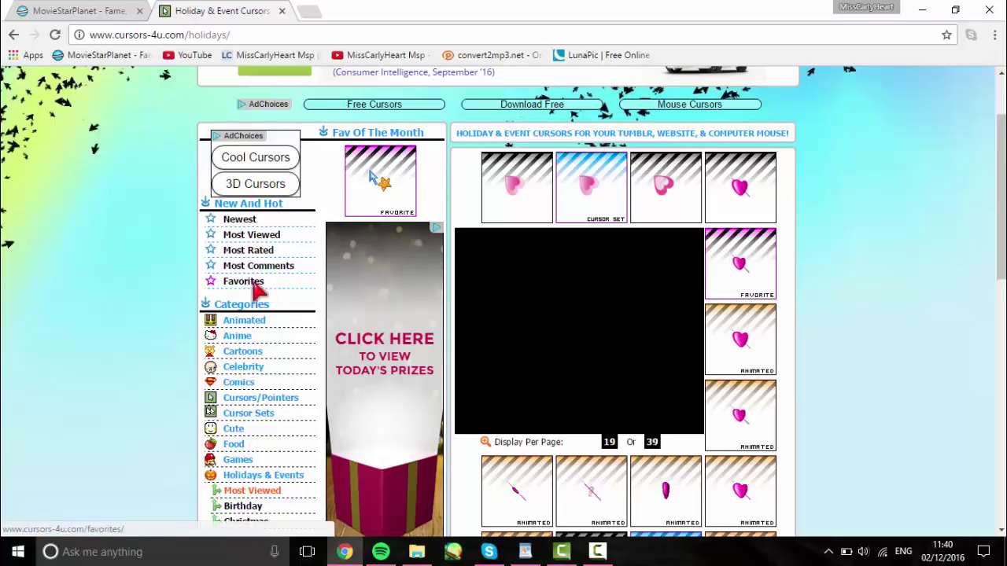
pyautogui.moveTo(988, 203); pyautogui.dragTo(1002, 291)
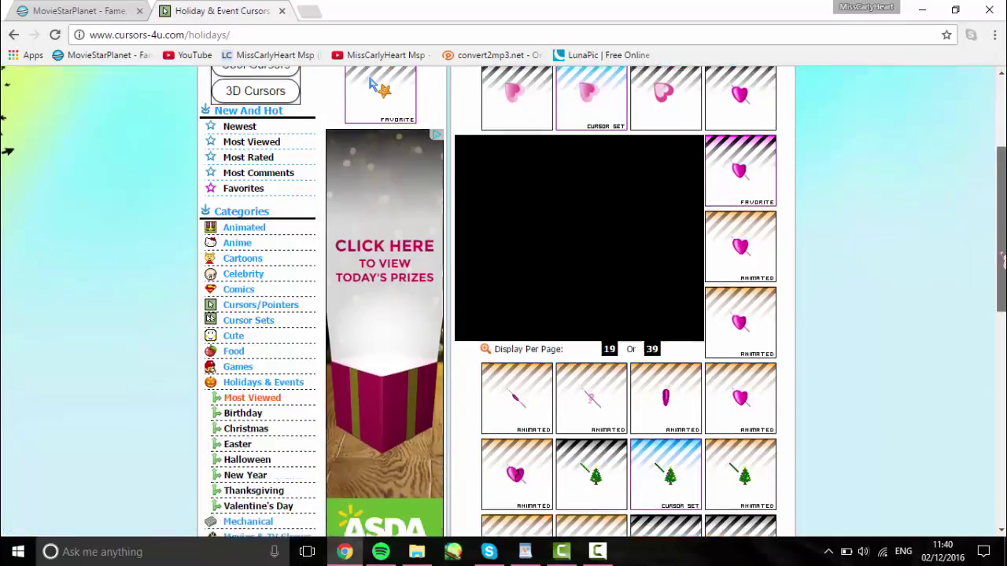
pyautogui.scroll(-1, 645, 413)
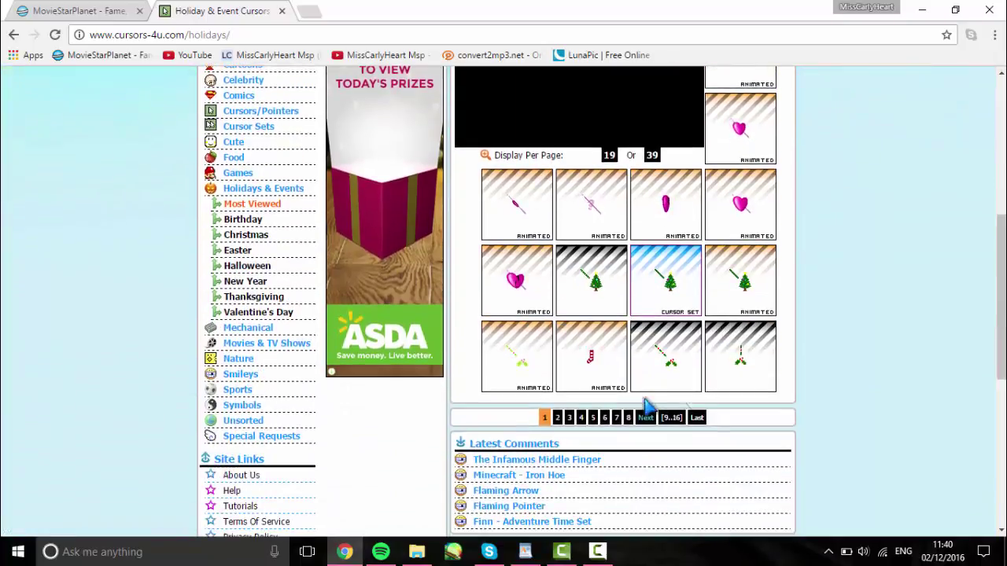
pyautogui.click(557, 418)
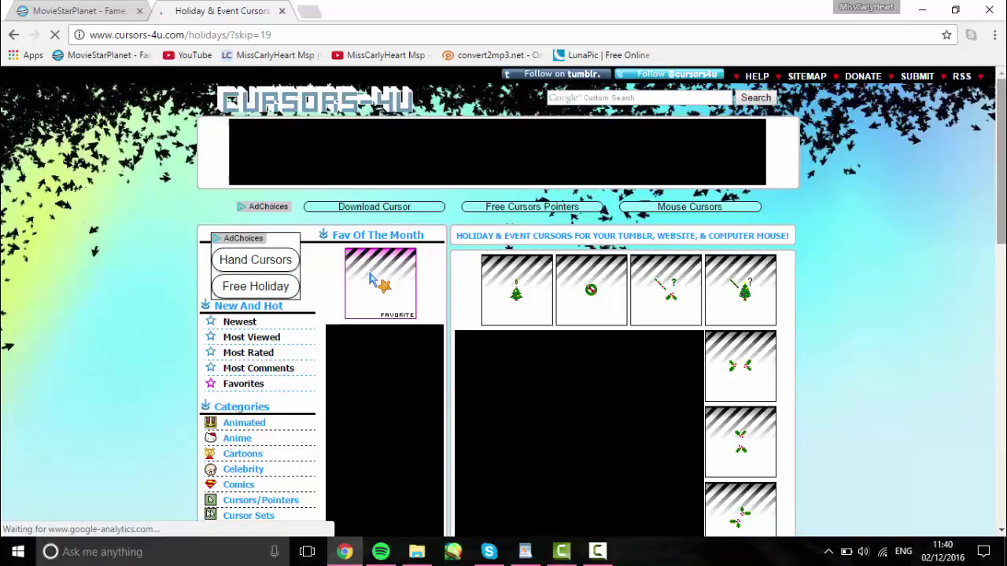
# Step: Scroll through the Christmas cursors to the reindeer, snowman and present cursors
pyautogui.scroll(-1, 504, 315)
pyautogui.scroll(-1, 504, 315)
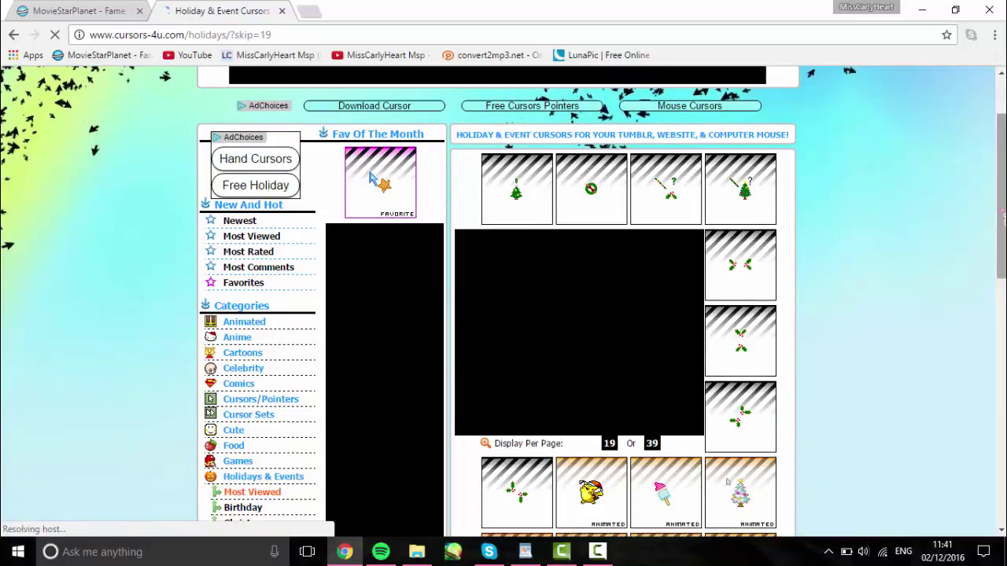
pyautogui.scroll(-1, 504, 314)
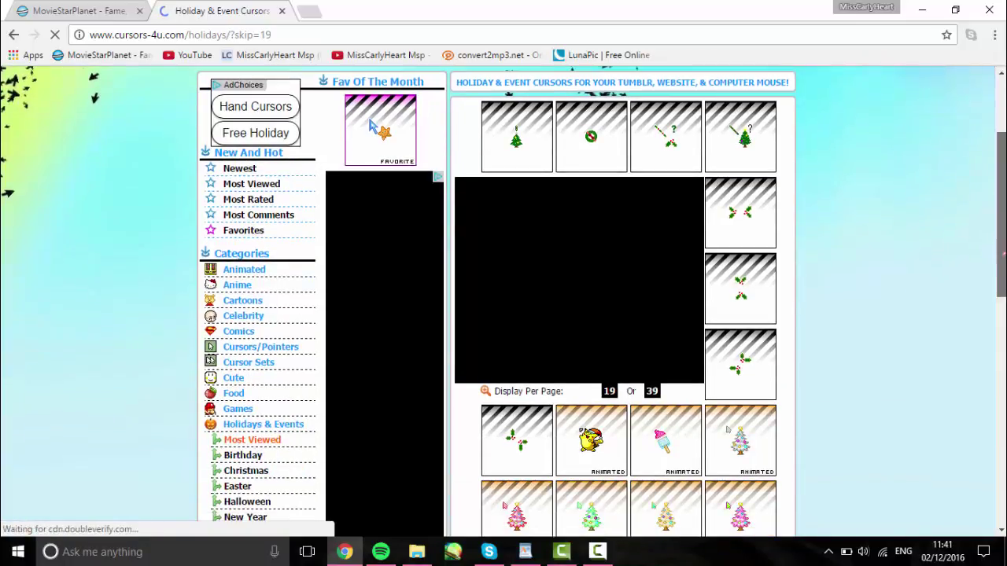
pyautogui.scroll(-1, 504, 314)
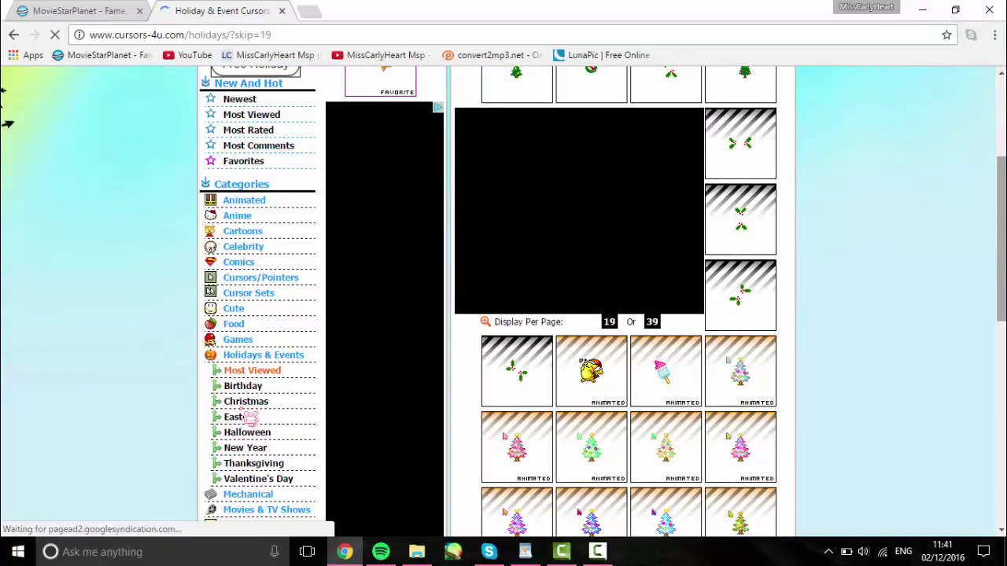
pyautogui.scroll(-1, 292, 443)
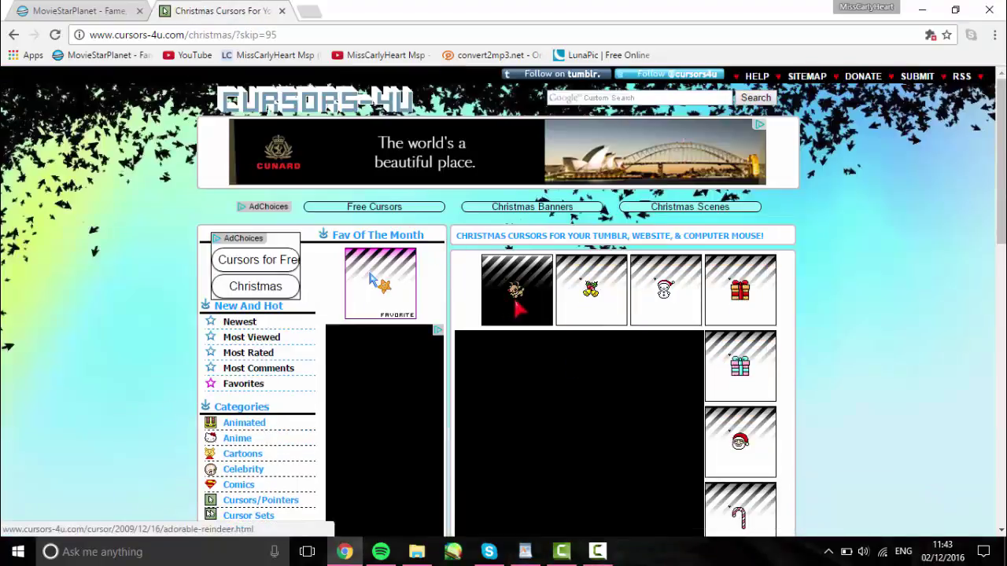
# Step: Open the Adorable Reindeer cursor's page from the Christmas listing
pyautogui.scroll(-3, 517, 354)
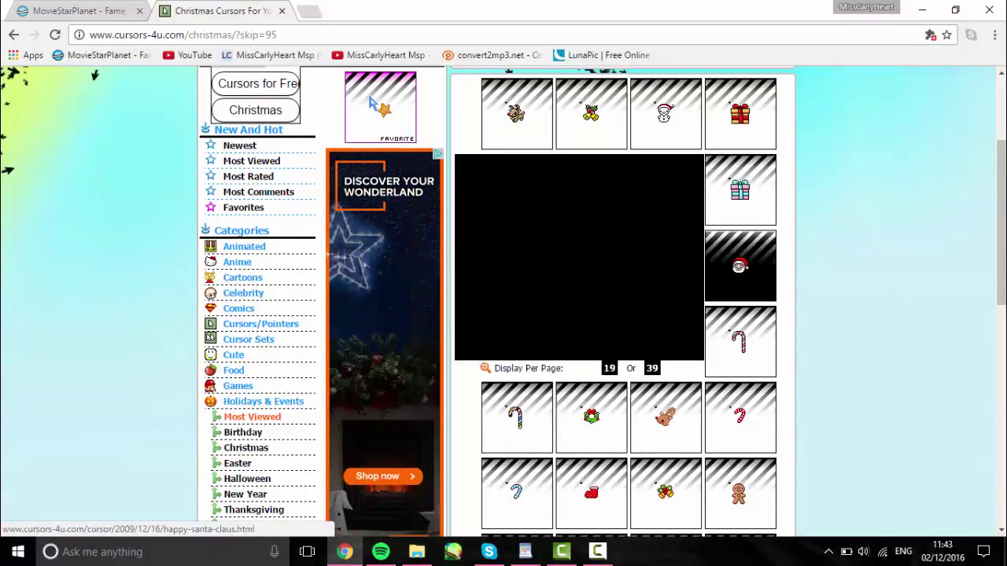
pyautogui.scroll(-2, 508, 161)
pyautogui.scroll(-2, 508, 161)
pyautogui.scroll(5, 507, 161)
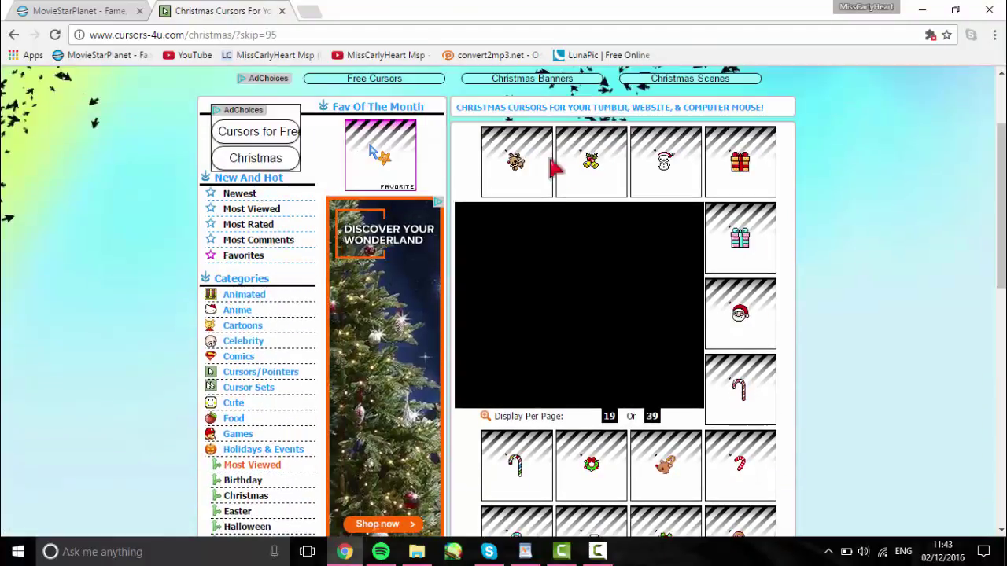
pyautogui.click(509, 161)
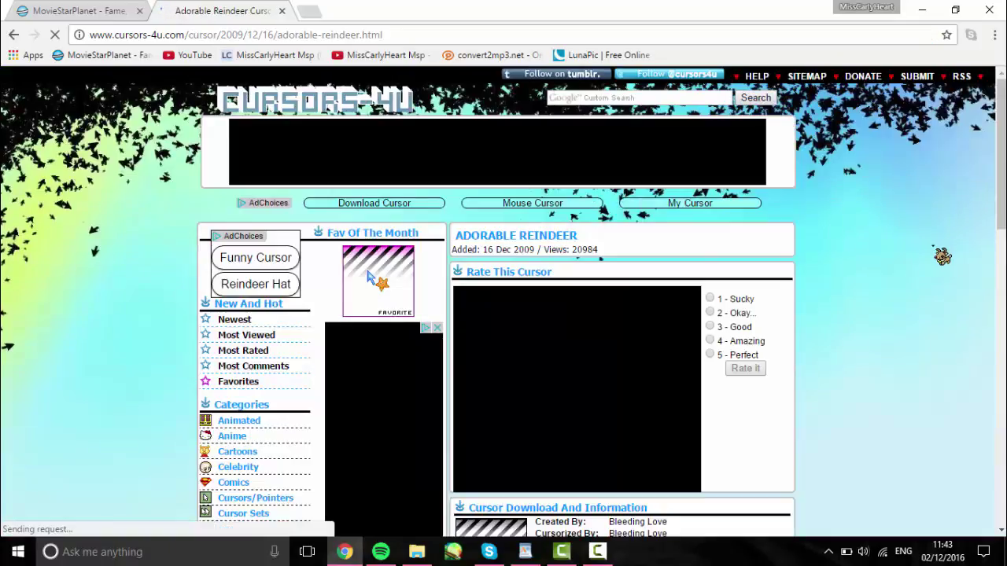
# Step: Download the Adorable Reindeer cursor as hol356.cur
pyautogui.scroll(-1, 1002, 241)
pyautogui.scroll(-1, 850, 217)
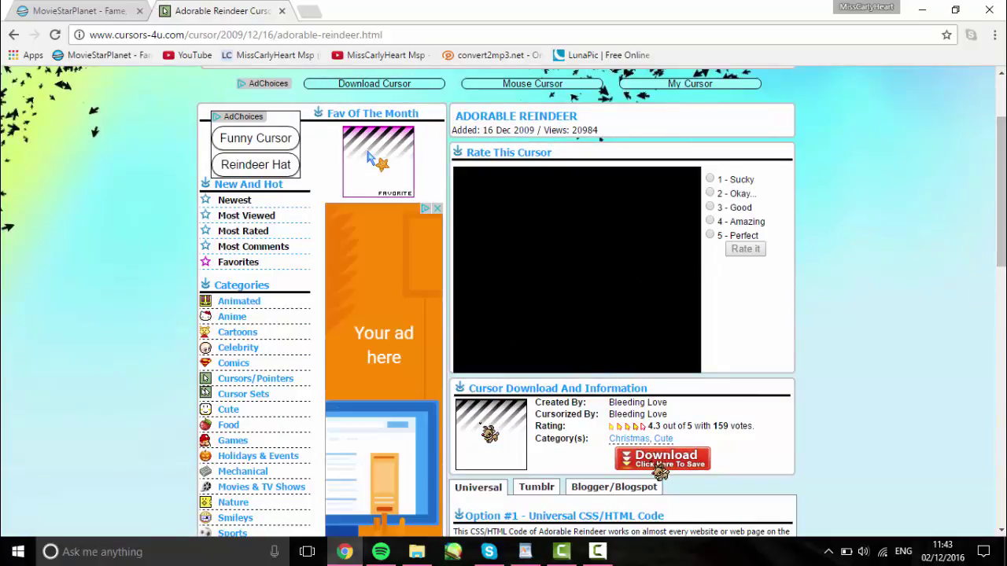
pyautogui.scroll(-1, 660, 470)
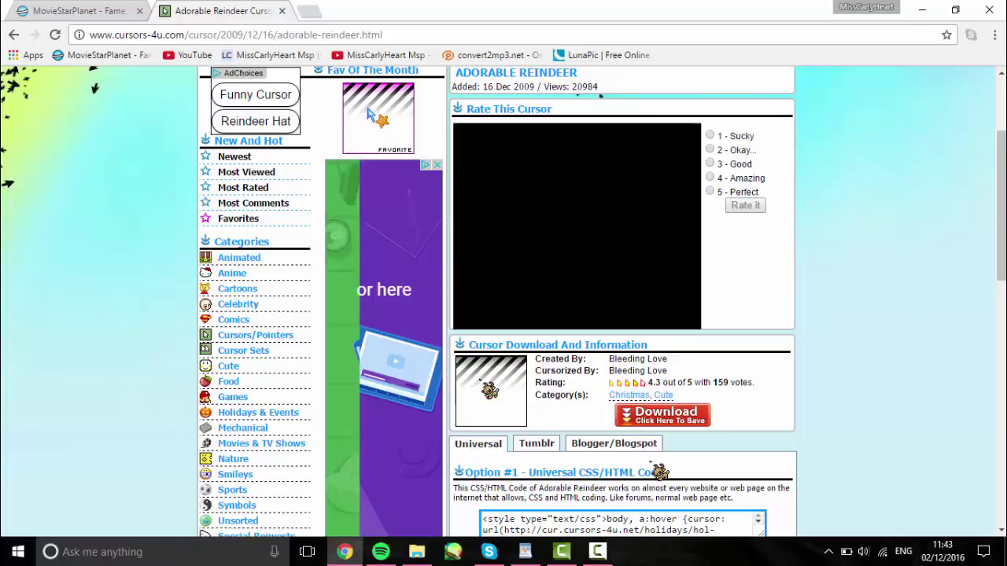
pyautogui.click(652, 424)
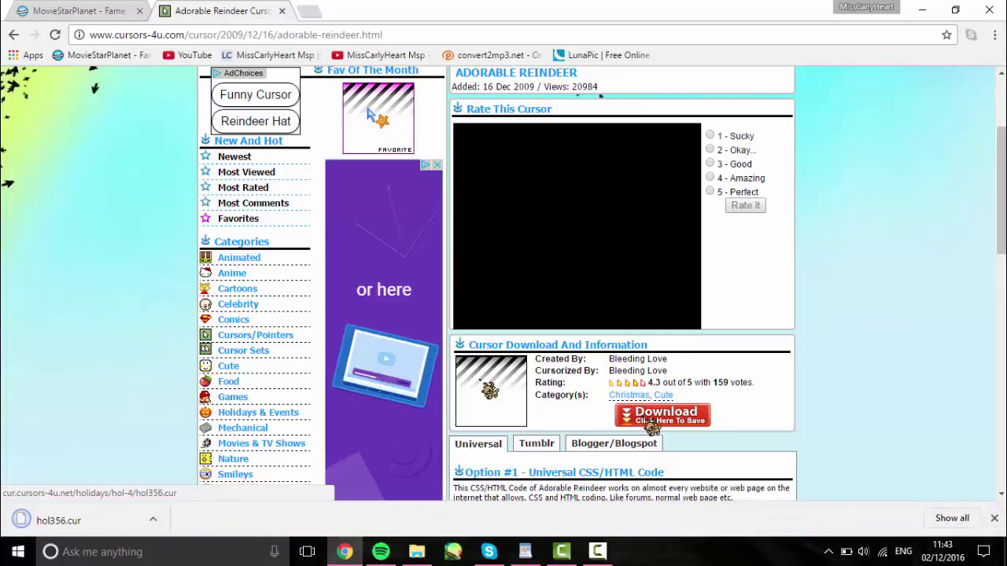
# Step: Show the downloaded hol356.cur in the Downloads folder
pyautogui.rightClick(67, 529)
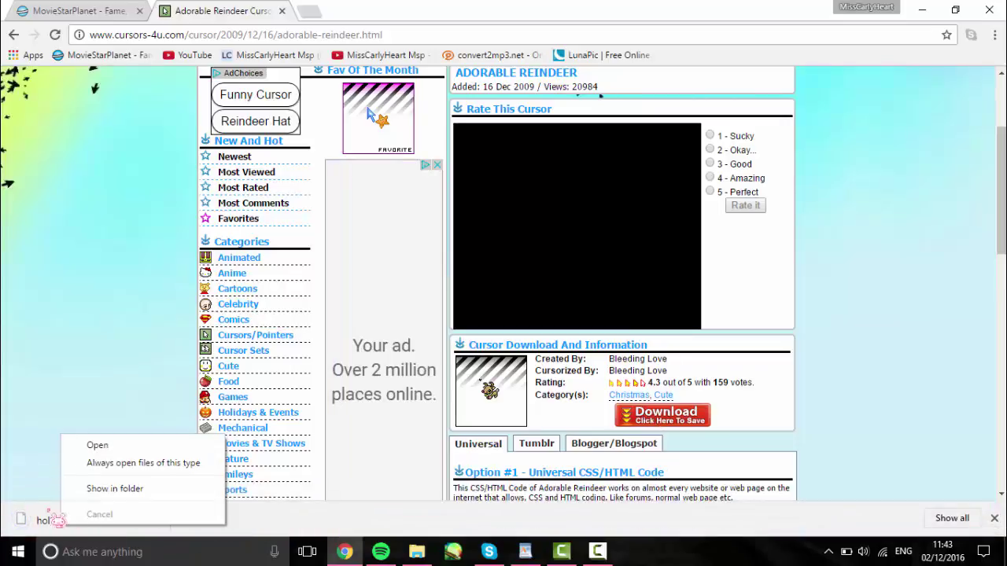
pyautogui.click(118, 489)
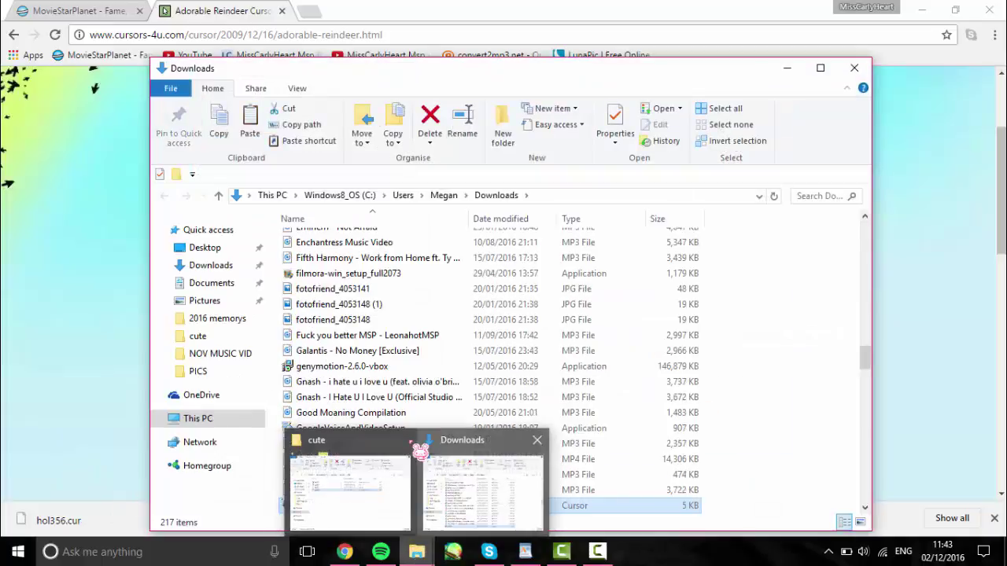
pyautogui.moveTo(416, 491)
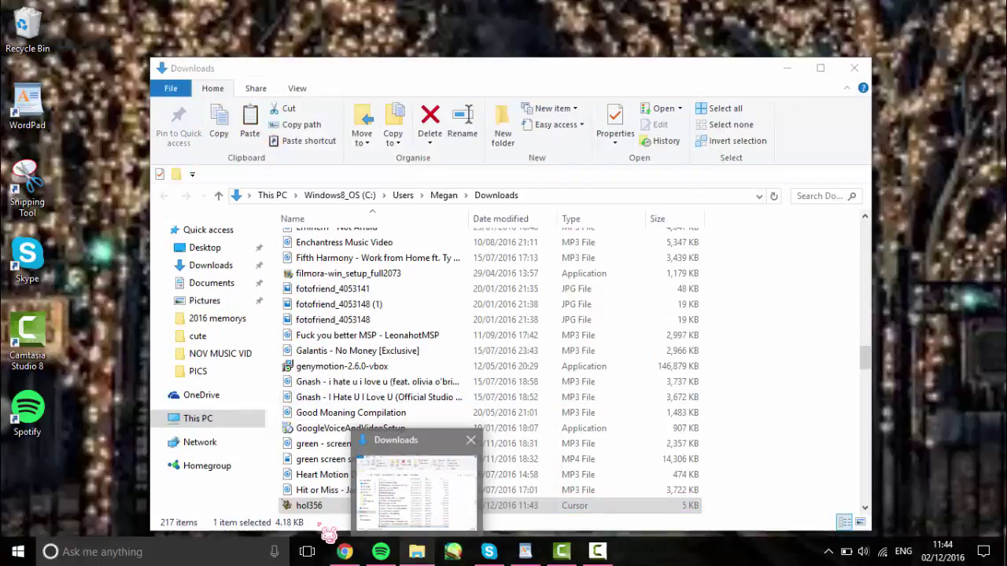
pyautogui.click(331, 520)
# Step: Copy hol356 and minimise Explorer and Chrome to reveal the desktop
pyautogui.rightClick(314, 505)
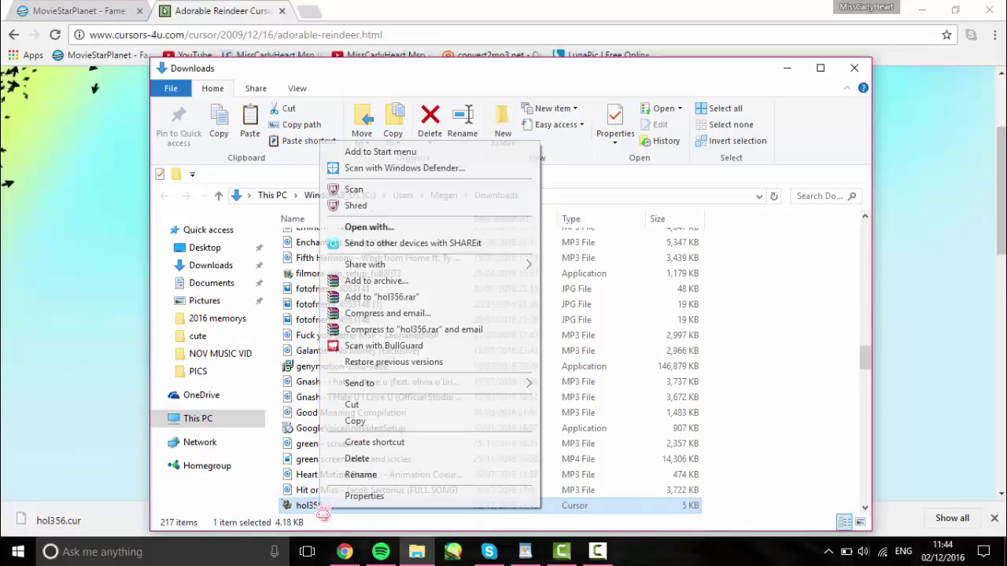
pyautogui.click(374, 422)
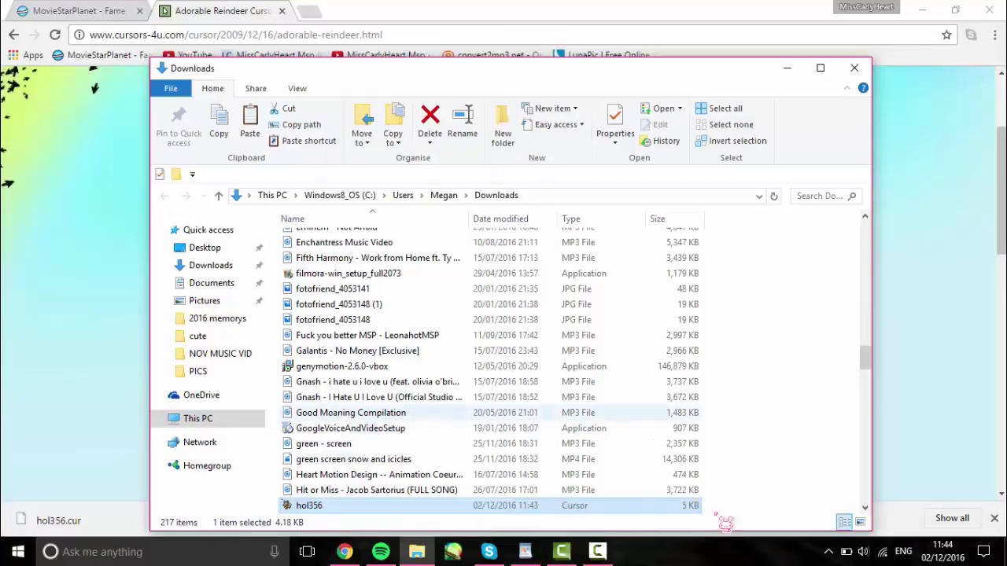
pyautogui.click(785, 69)
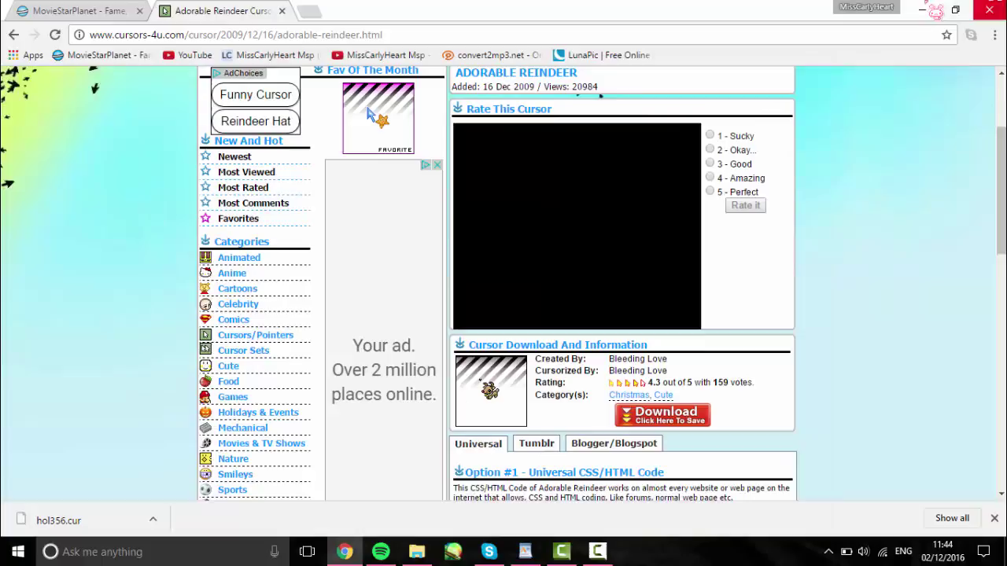
pyautogui.click(919, 9)
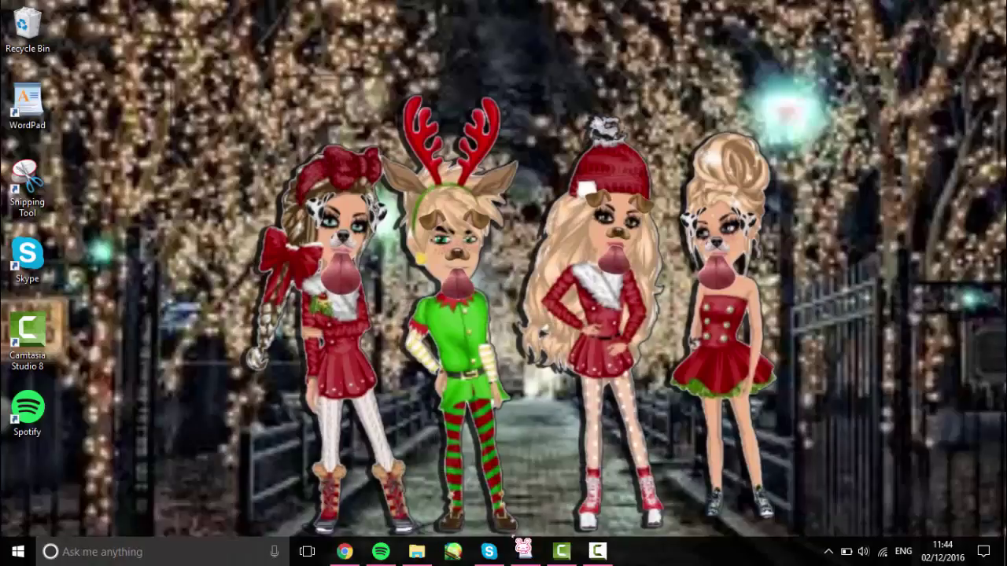
# Step: Navigate File Explorer to C:\Windows\Cursors\cute
pyautogui.click(417, 551)
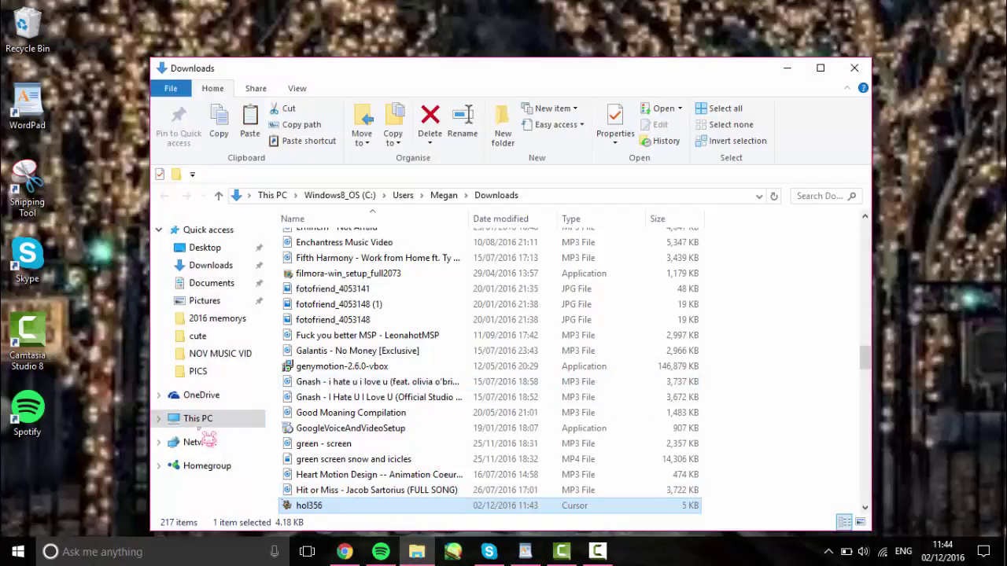
pyautogui.click(201, 423)
pyautogui.click(404, 356)
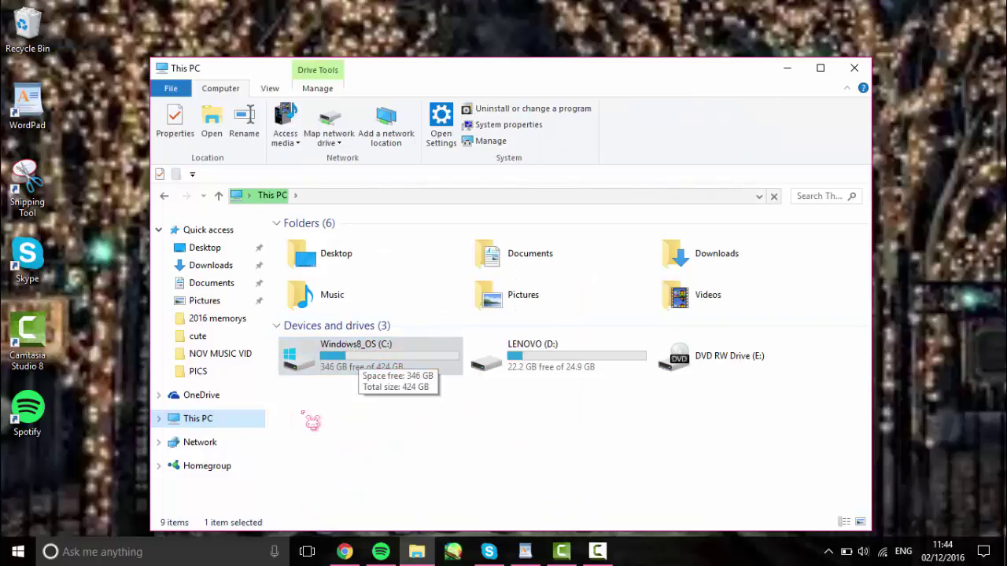
pyautogui.doubleClick(394, 360)
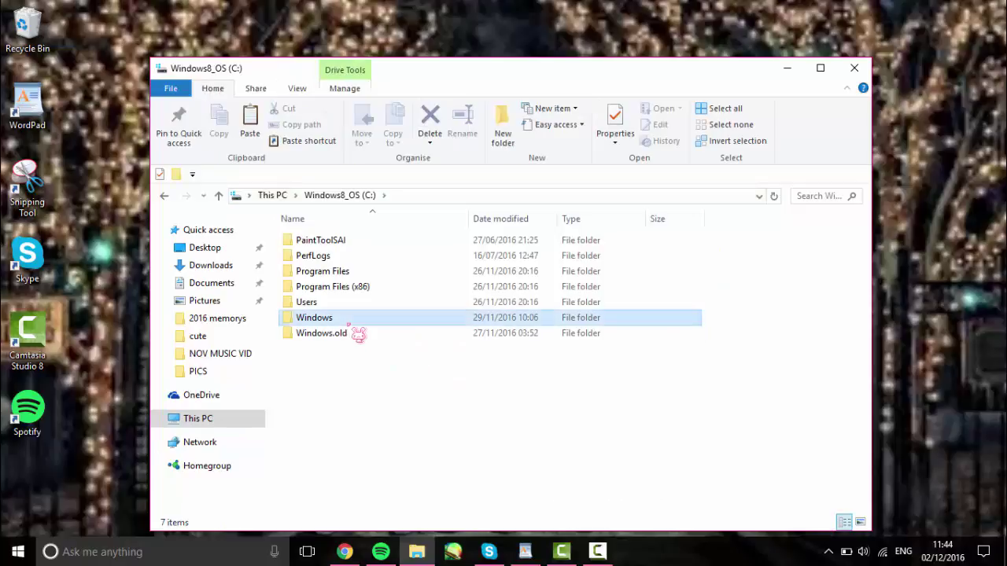
pyautogui.doubleClick(346, 320)
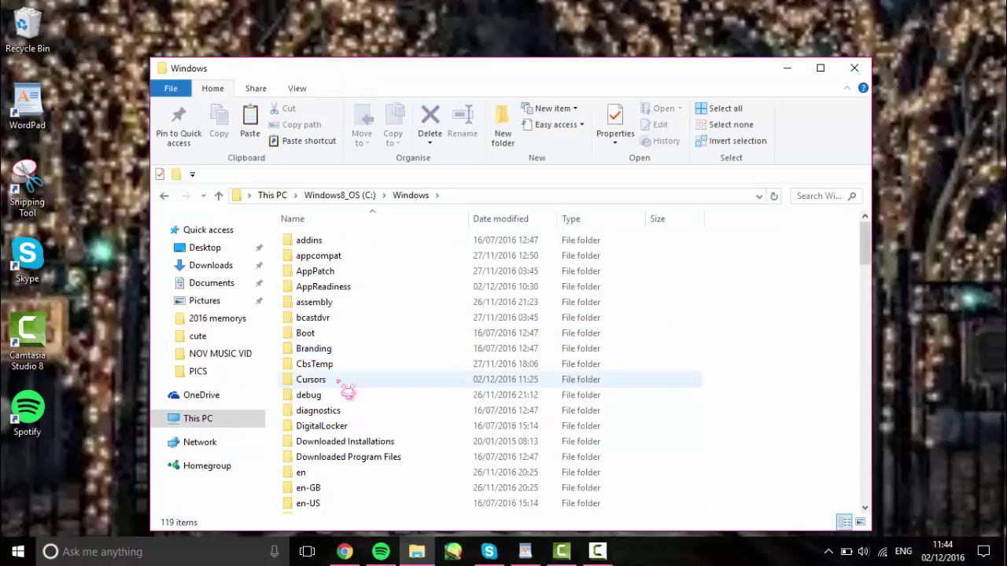
pyautogui.doubleClick(348, 380)
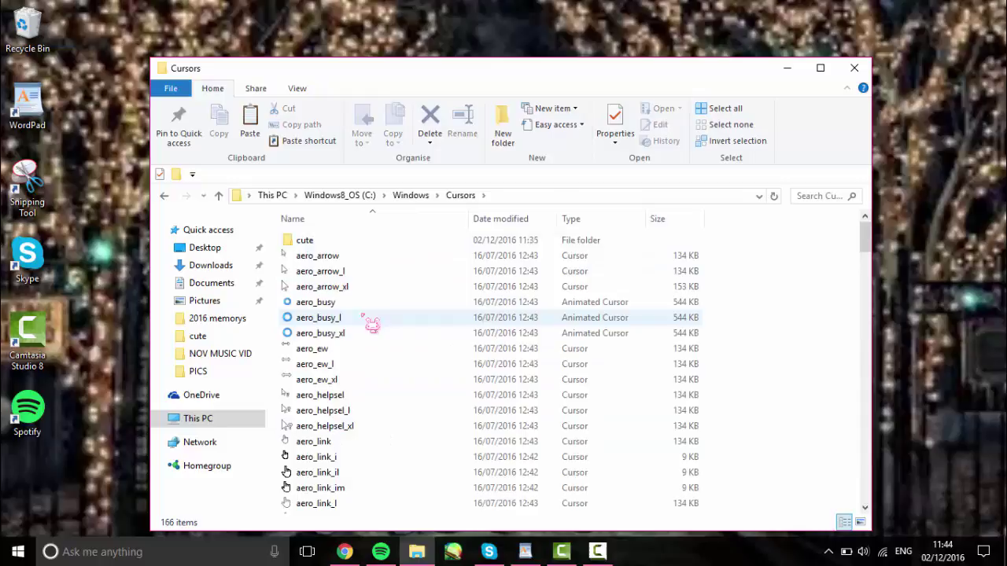
pyautogui.doubleClick(366, 238)
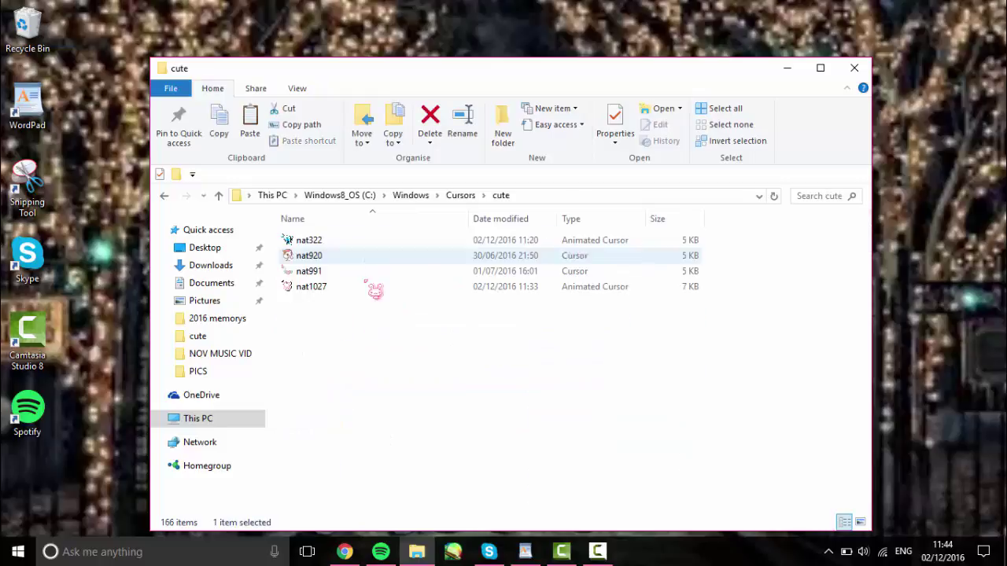
# Step: Paste hol356 into the cute folder, granting administrator permission
pyautogui.rightClick(362, 318)
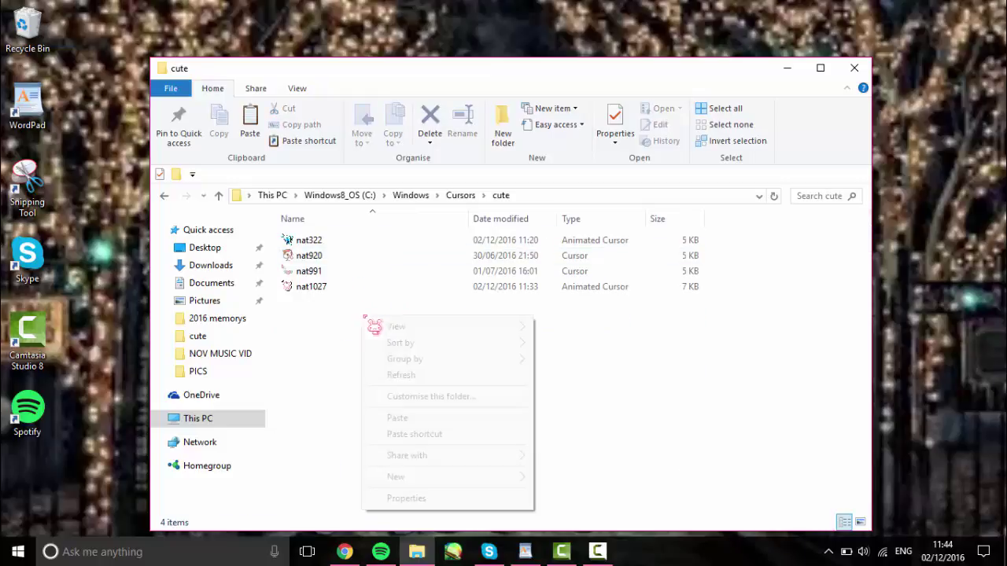
pyautogui.click(400, 420)
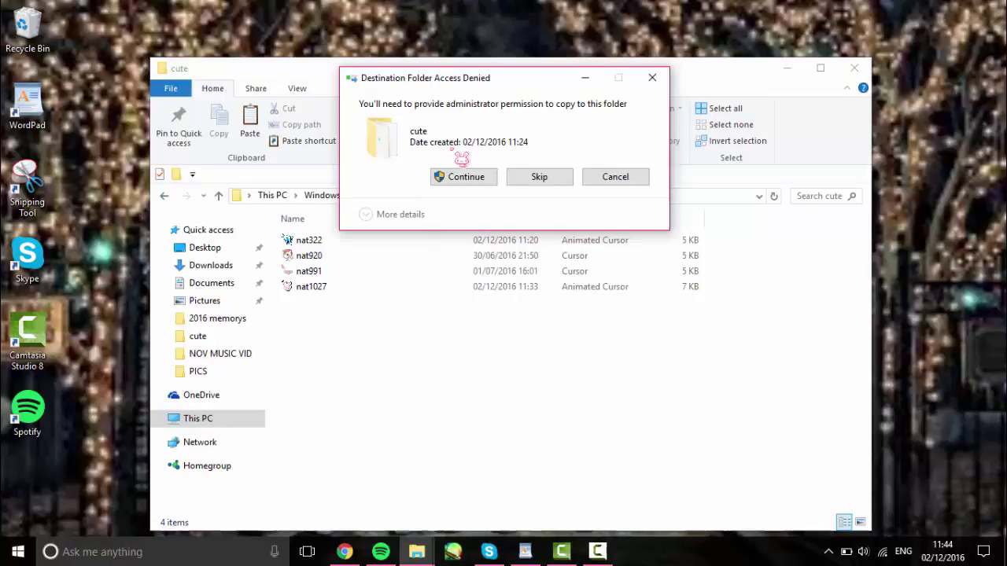
pyautogui.click(468, 181)
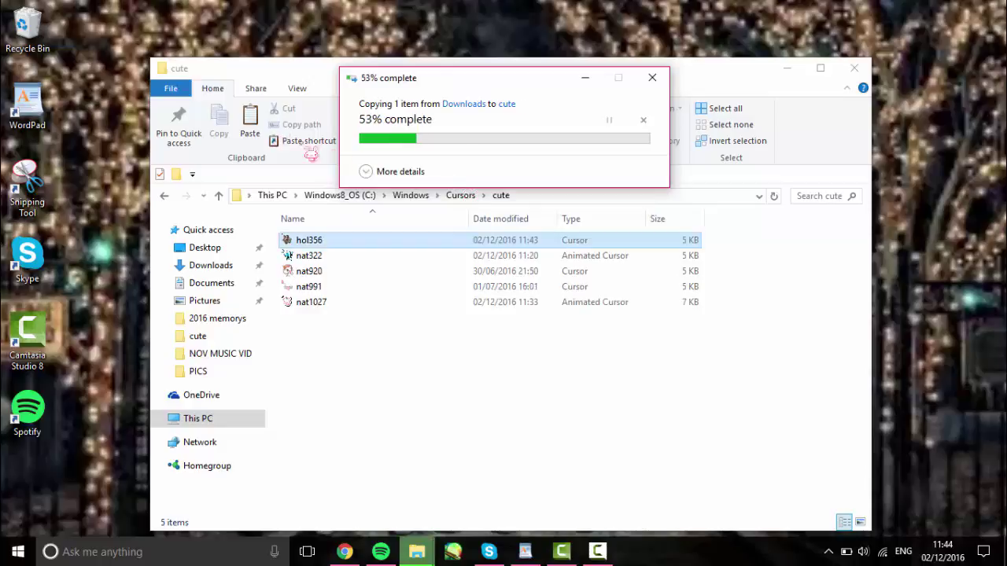
# Step: Search Windows for 'co' and open the Control Panel best match
pyautogui.click(167, 543)
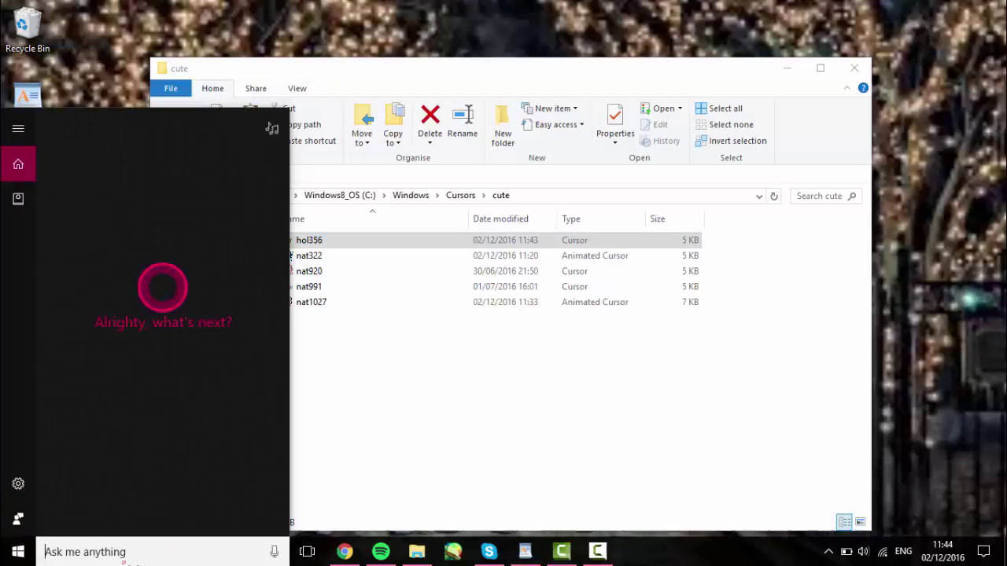
pyautogui.write('c')
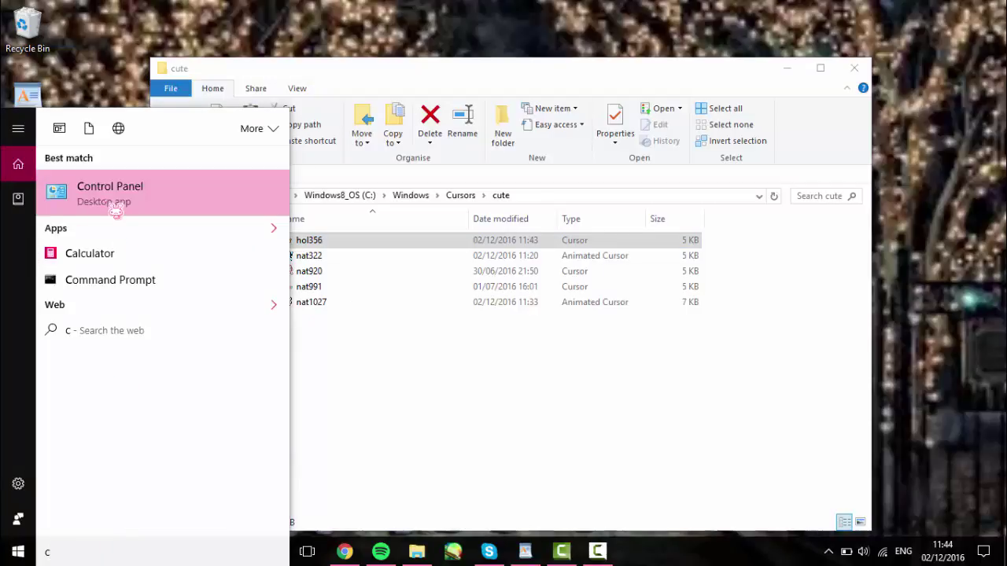
pyautogui.write('on')
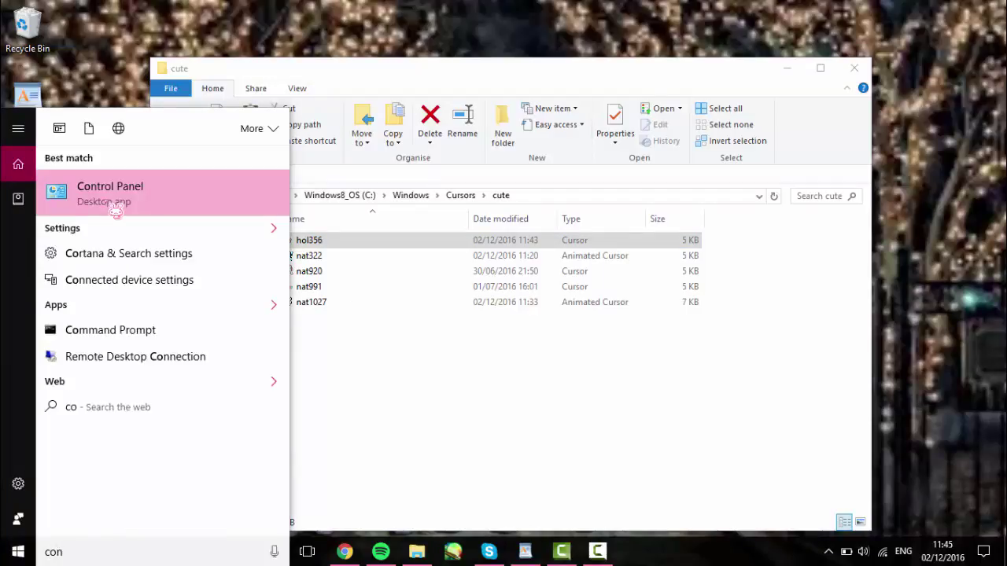
pyautogui.click(598, 552)
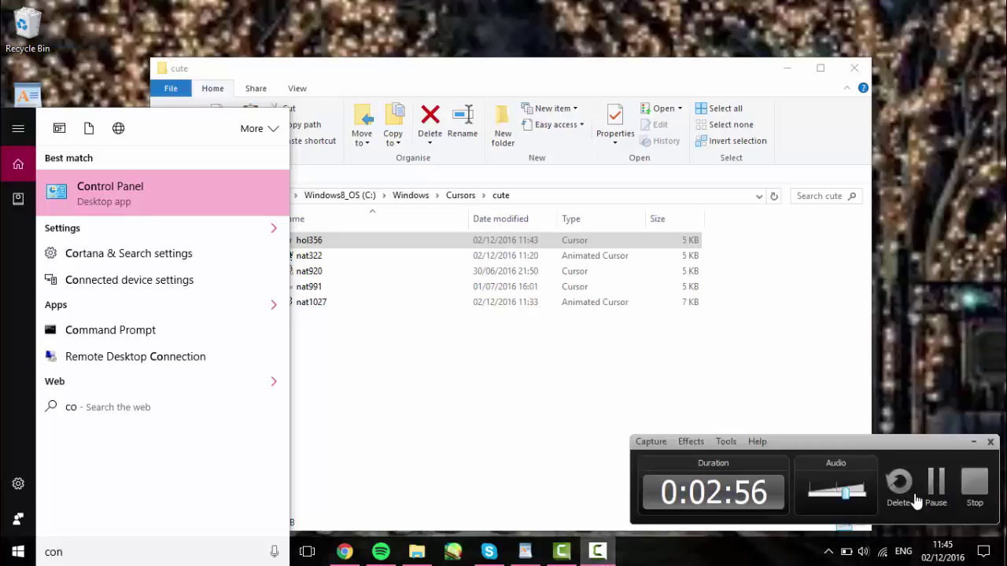
pyautogui.press('Return')
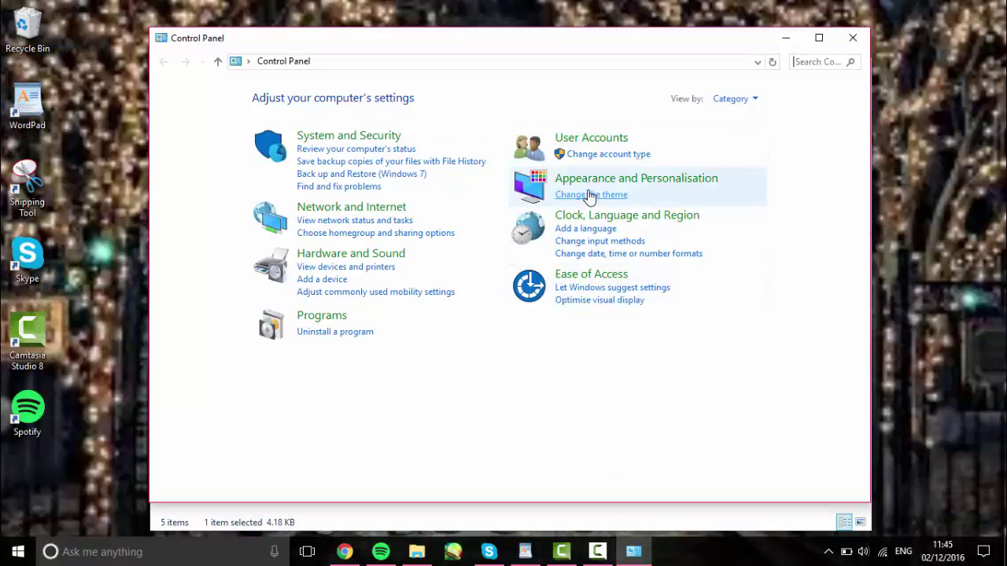
# Step: Set cute\hol356 as the Normal Select pointer in Mouse Properties and apply it
pyautogui.click(586, 197)
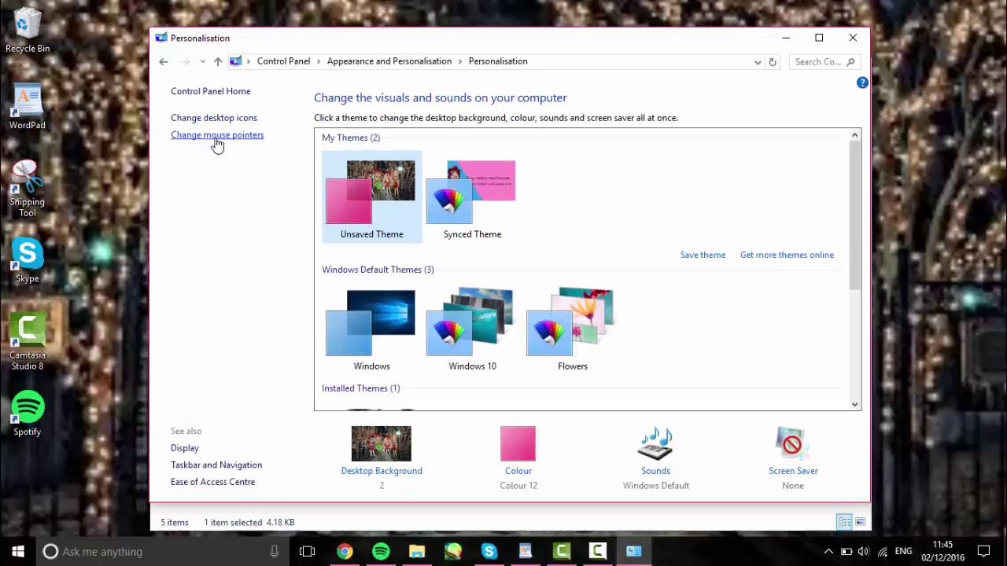
pyautogui.click(216, 141)
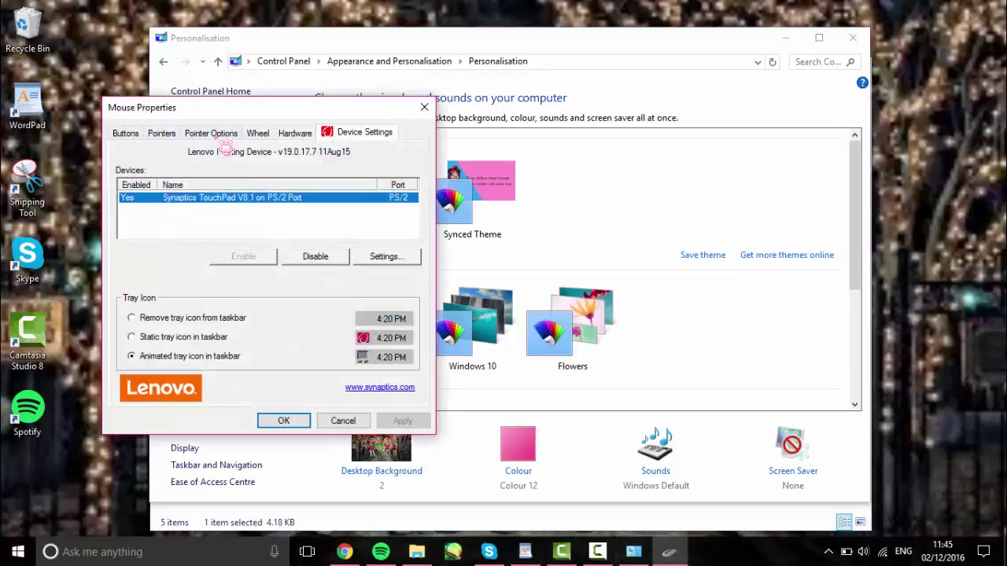
pyautogui.click(163, 134)
pyautogui.click(358, 370)
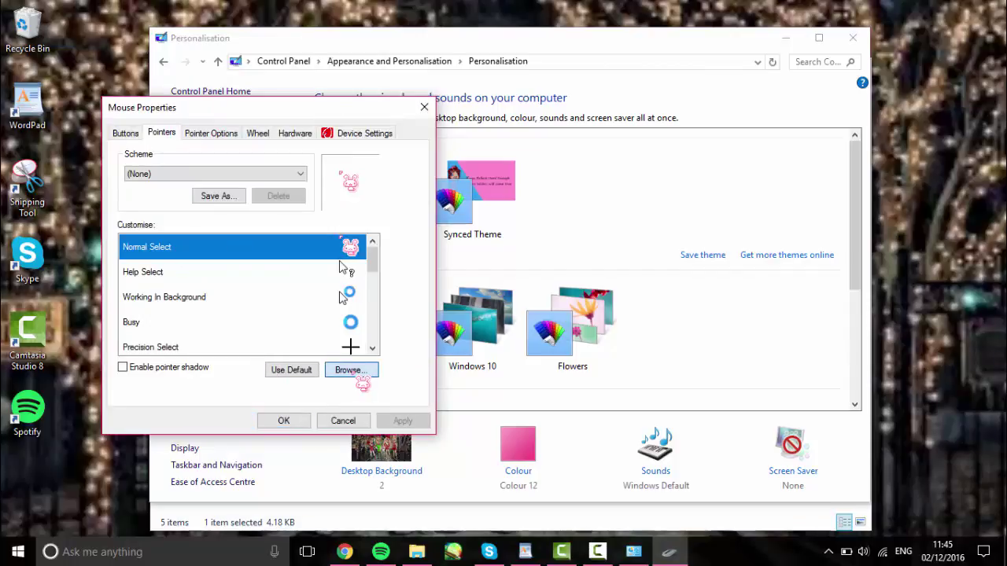
pyautogui.doubleClick(360, 196)
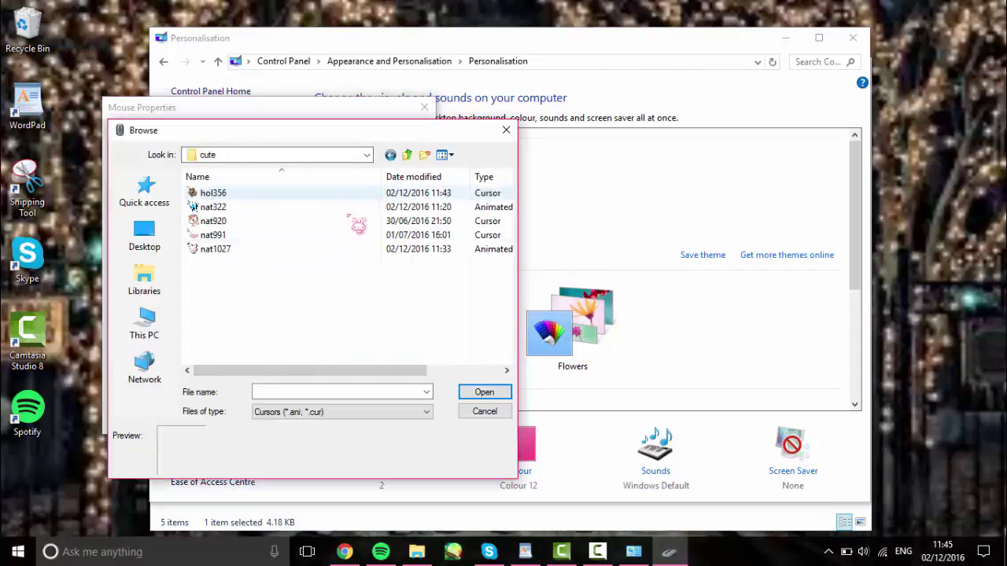
pyautogui.click(272, 194)
pyautogui.click(492, 394)
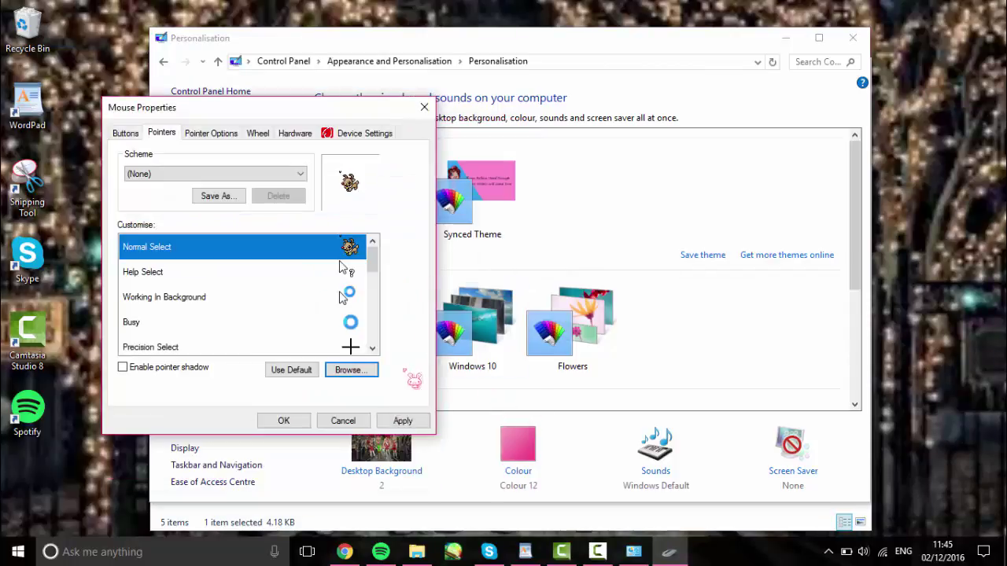
pyautogui.click(404, 423)
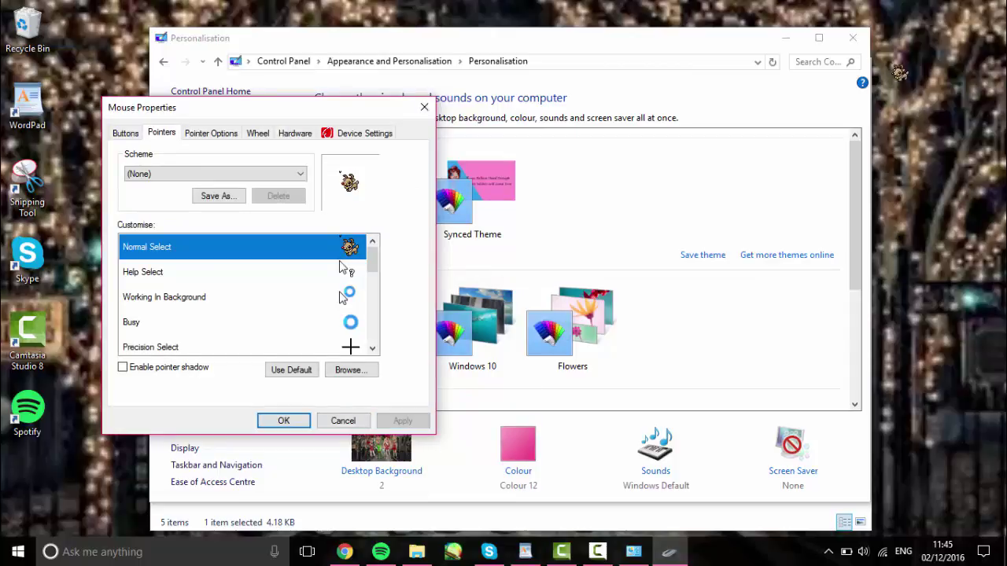
# Step: Minimise Personalisation, close the cute folder window, and confirm Mouse Properties with OK
pyautogui.click(786, 39)
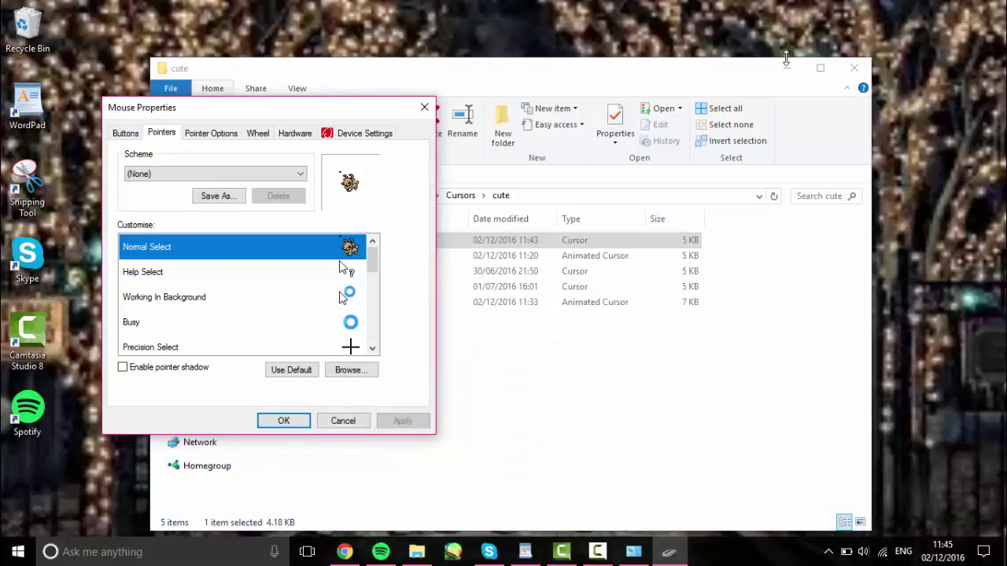
pyautogui.click(854, 67)
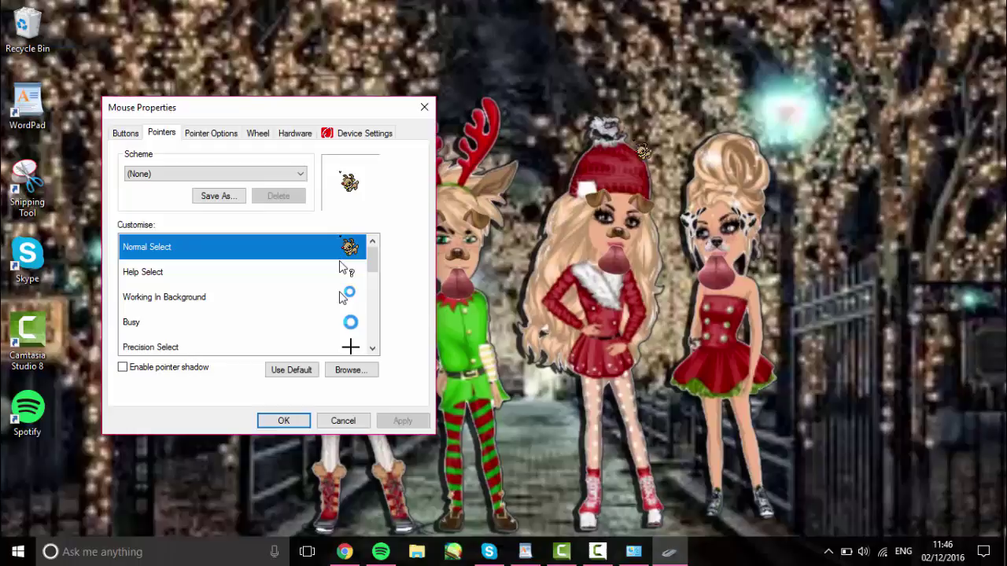
pyautogui.click(276, 425)
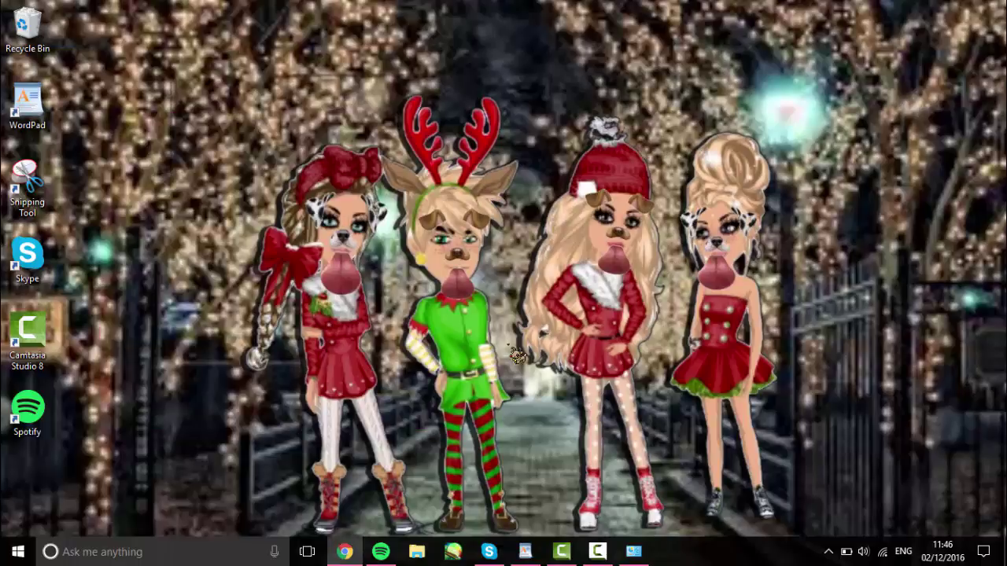
# Step: Reopen the mouse pointer settings and set the pointer scheme to (None)
pyautogui.click(629, 552)
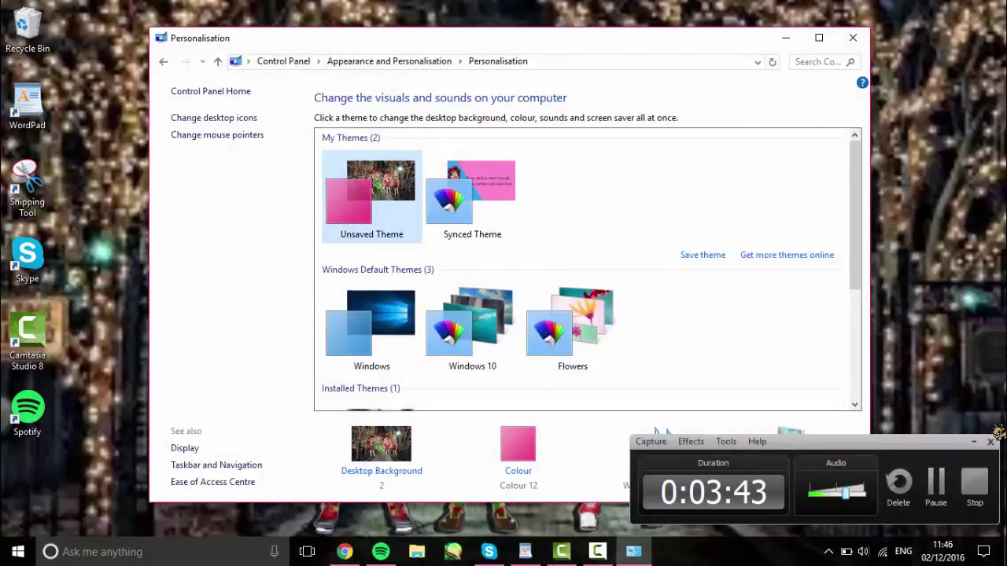
pyautogui.click(973, 441)
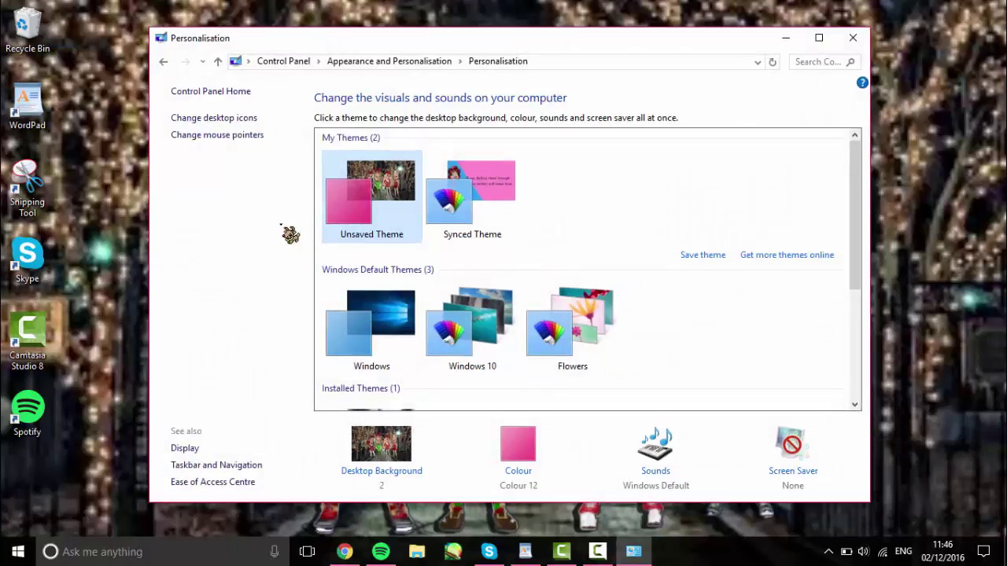
pyautogui.click(223, 136)
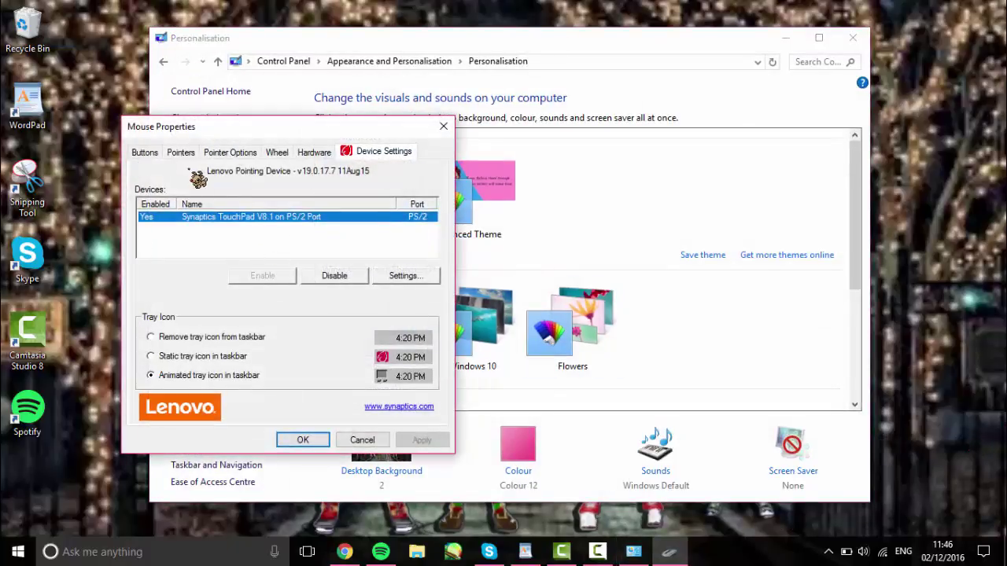
pyautogui.click(310, 197)
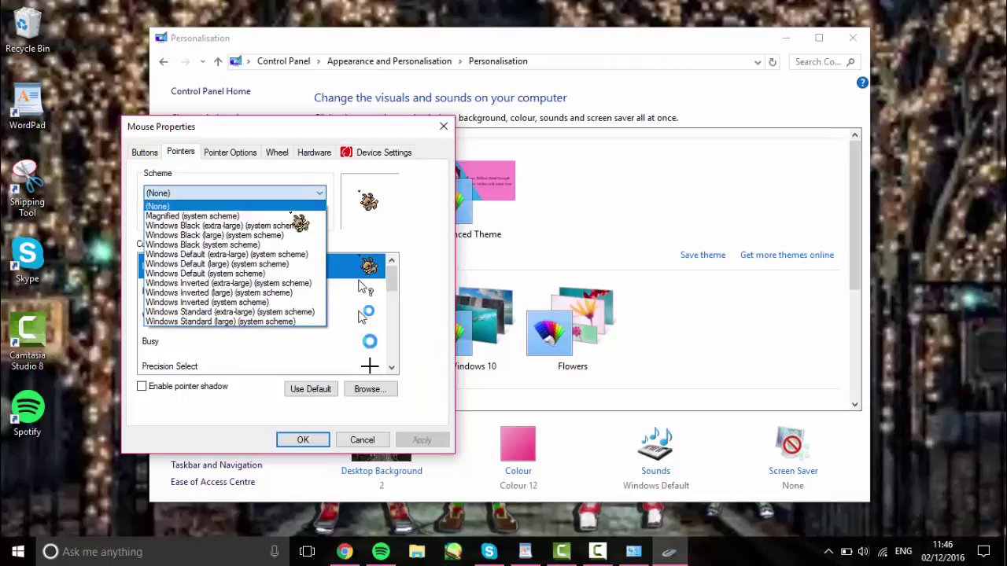
pyautogui.click(293, 206)
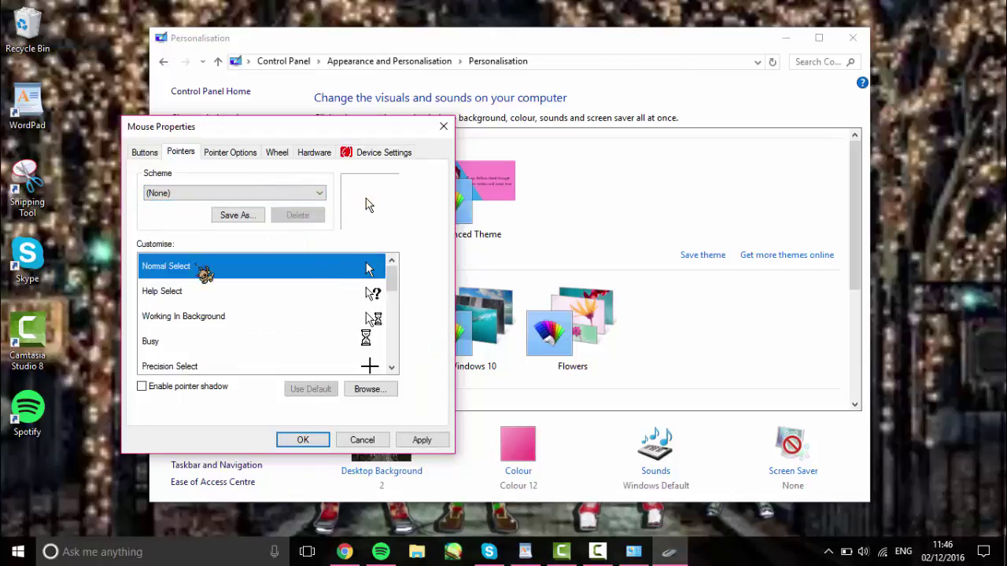
# Step: Set the nat920 unicorn cursor as Normal Select and apply it
pyautogui.click(374, 390)
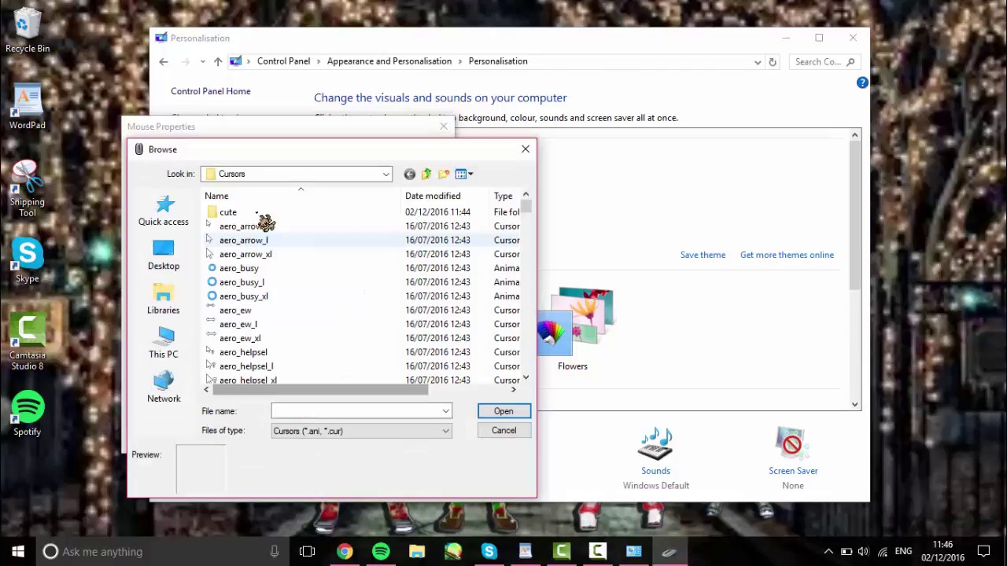
pyautogui.doubleClick(250, 213)
pyautogui.click(241, 240)
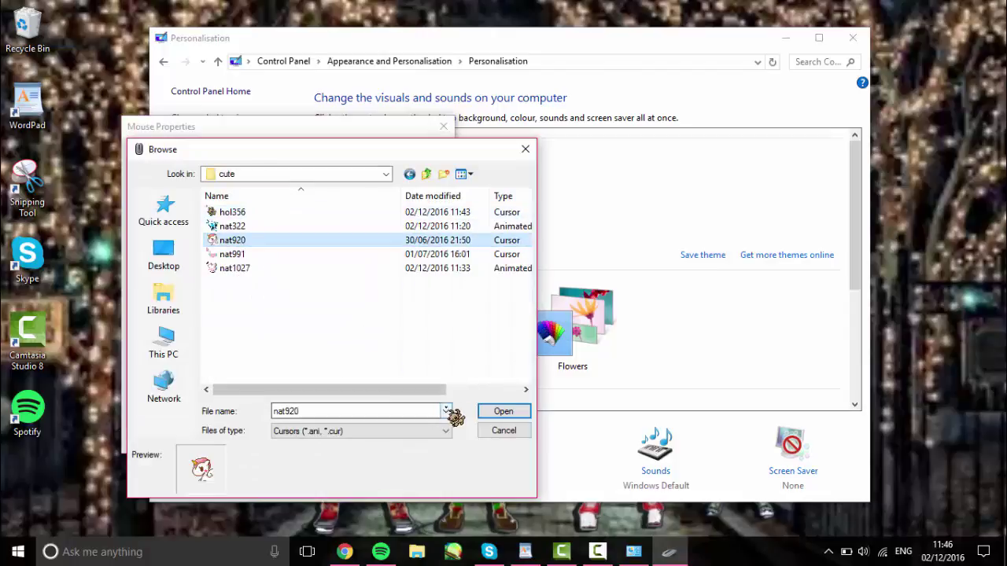
pyautogui.click(502, 411)
pyautogui.click(421, 439)
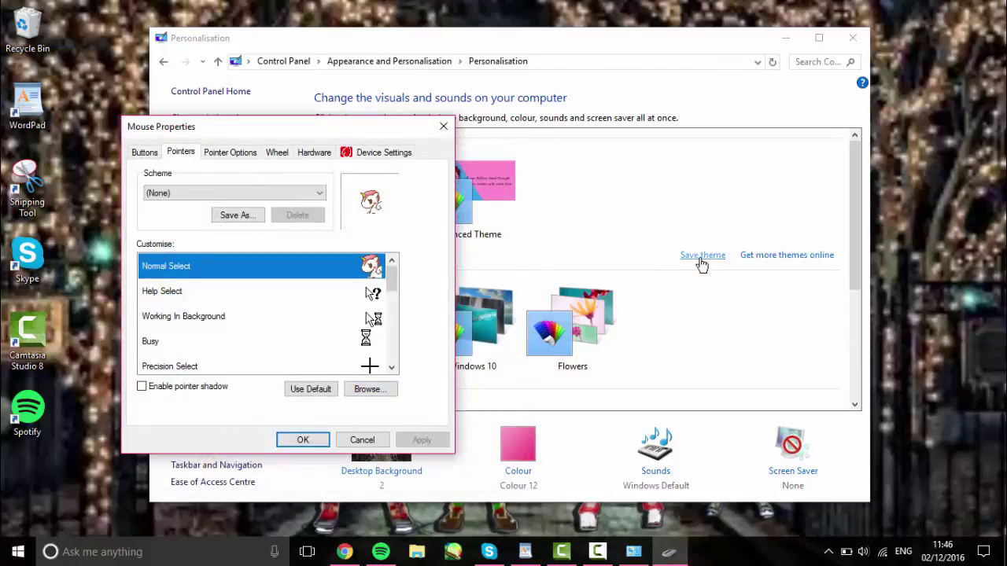
# Step: Switch Normal Select back to hol356, apply, and close Mouse Properties
pyautogui.click(785, 38)
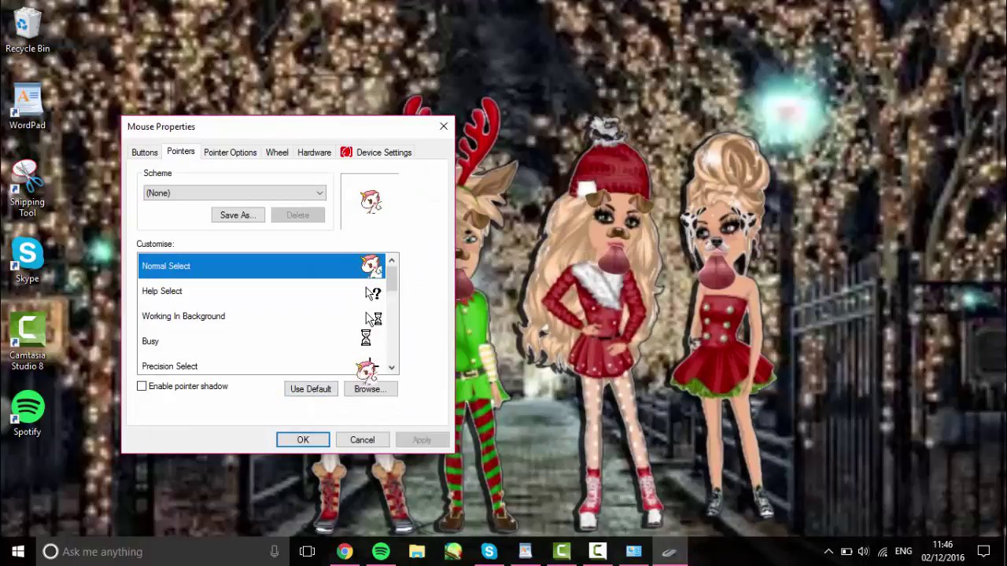
pyautogui.click(368, 389)
pyautogui.click(237, 209)
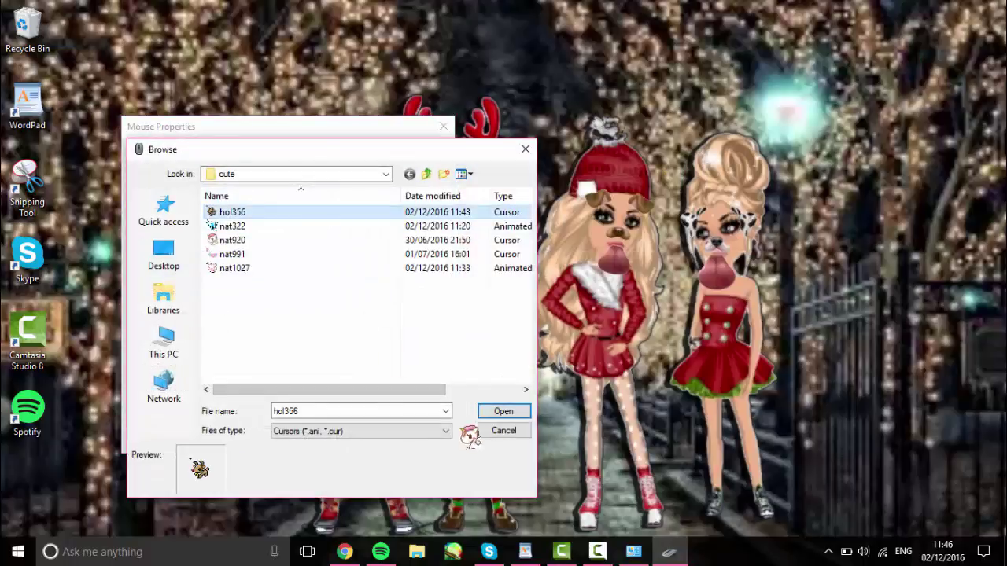
pyautogui.click(503, 411)
pyautogui.click(409, 440)
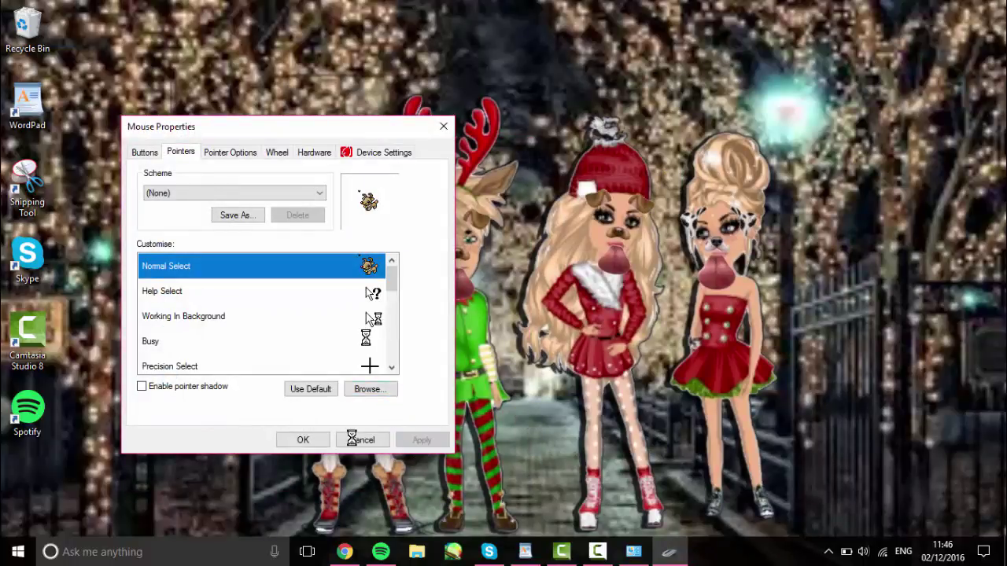
pyautogui.press('Return')
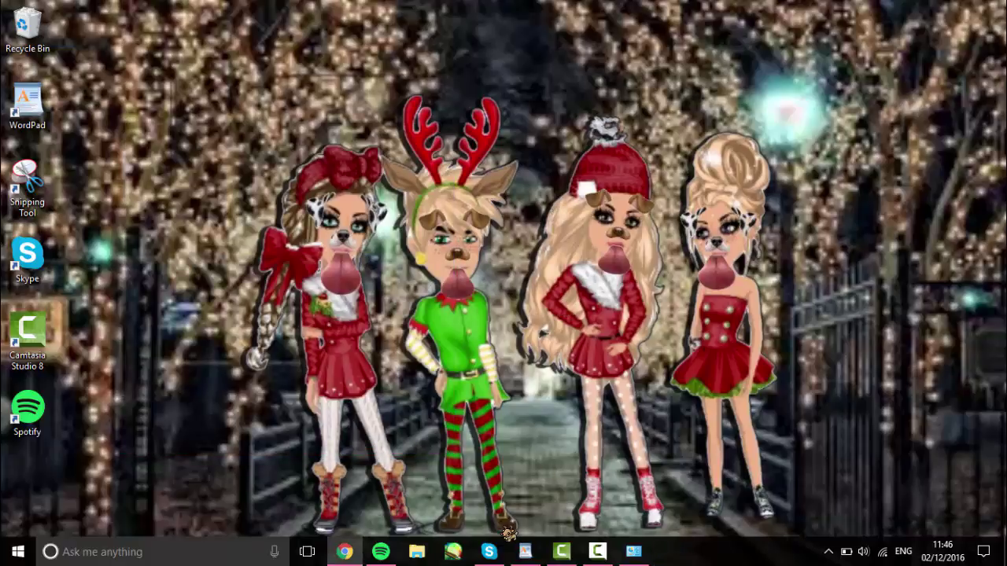
# Step: Launch WordPad with a blank document from its shortcut
pyautogui.click(525, 552)
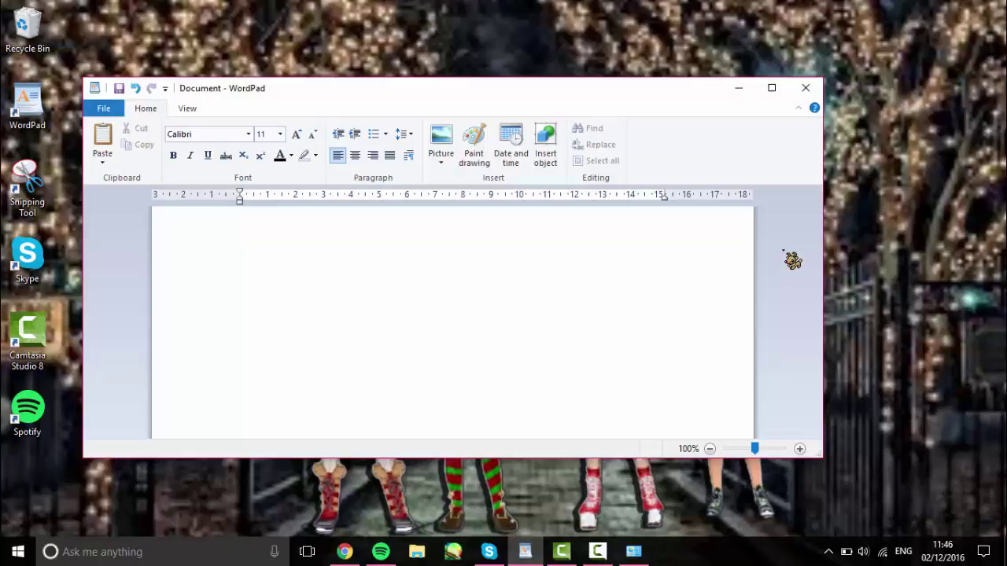